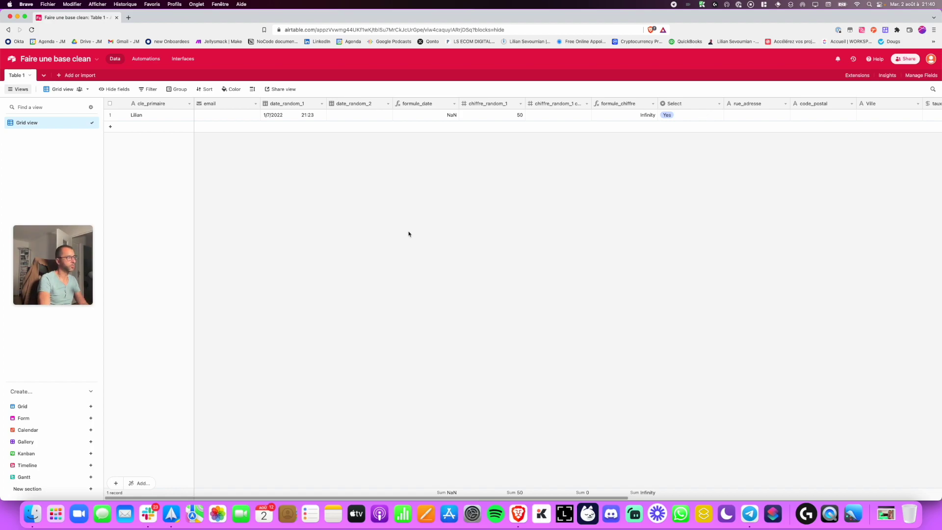
Rename the table Table 1 as Personnes.
scroll(408, 234, right, 3)
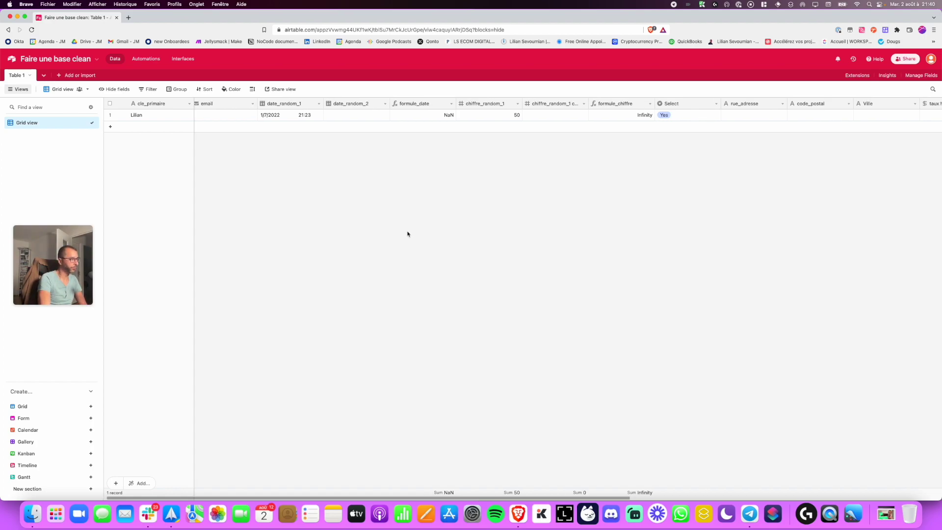
scroll(407, 234, left, 3)
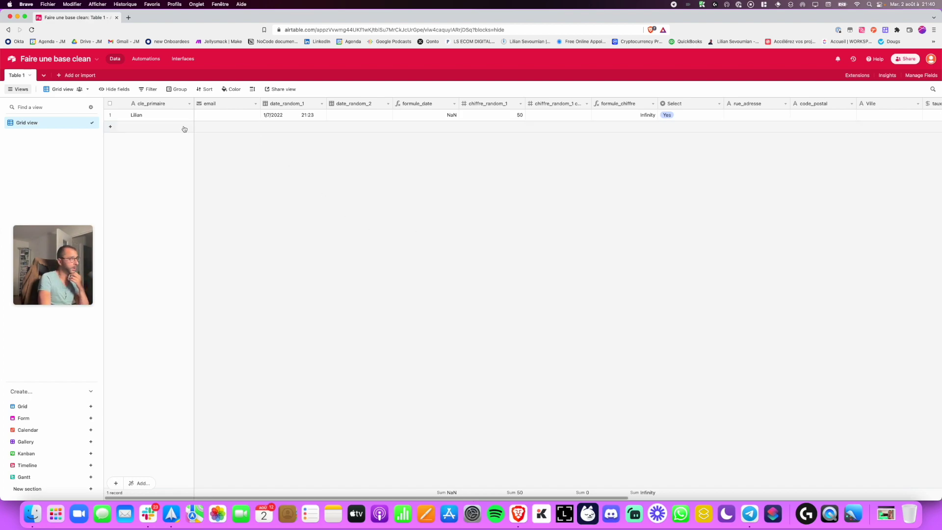
click(154, 117)
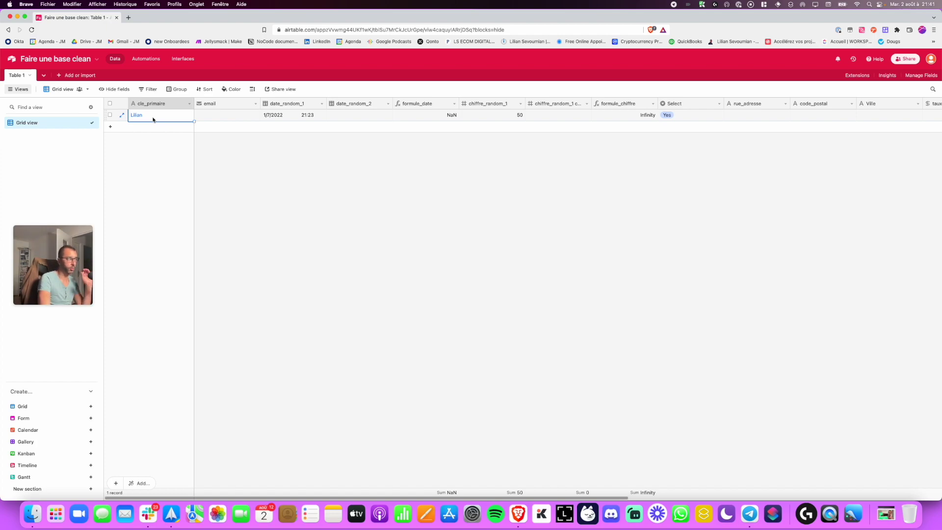
double_click(19, 75)
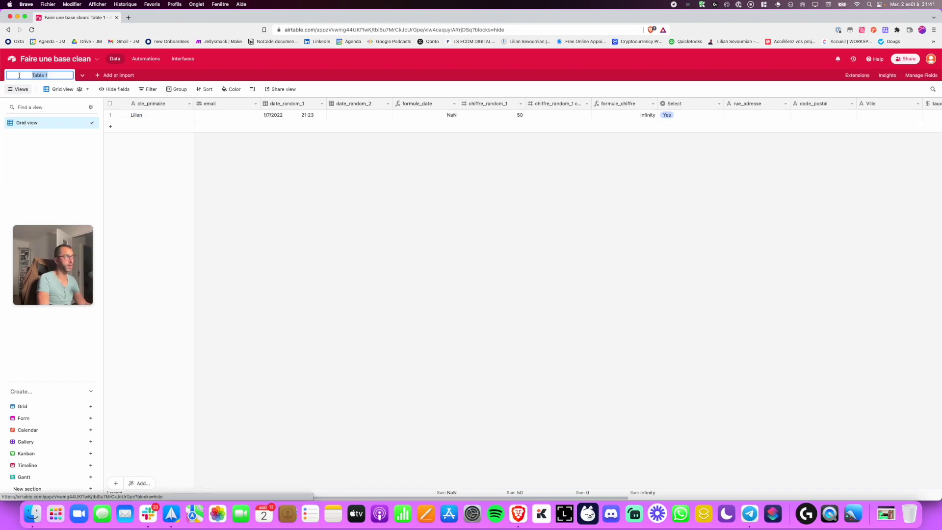
text(Personnes)
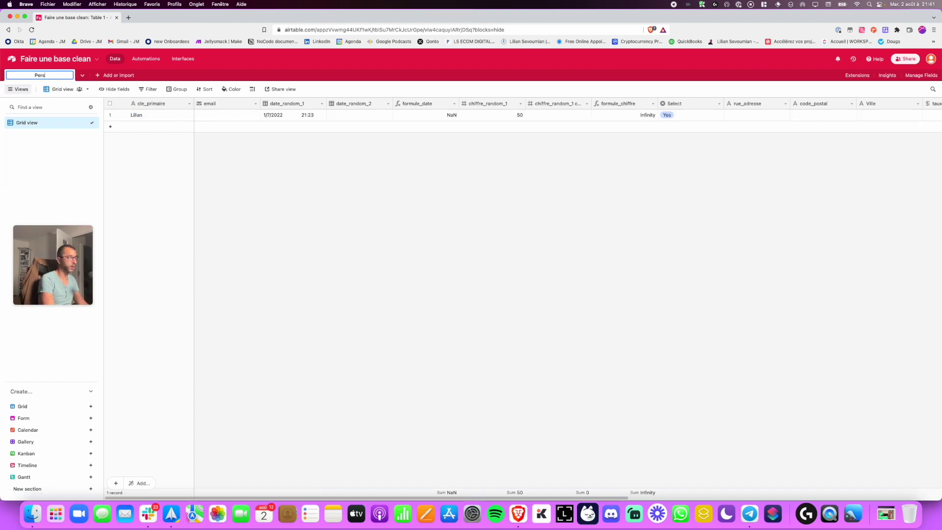
key(Return)
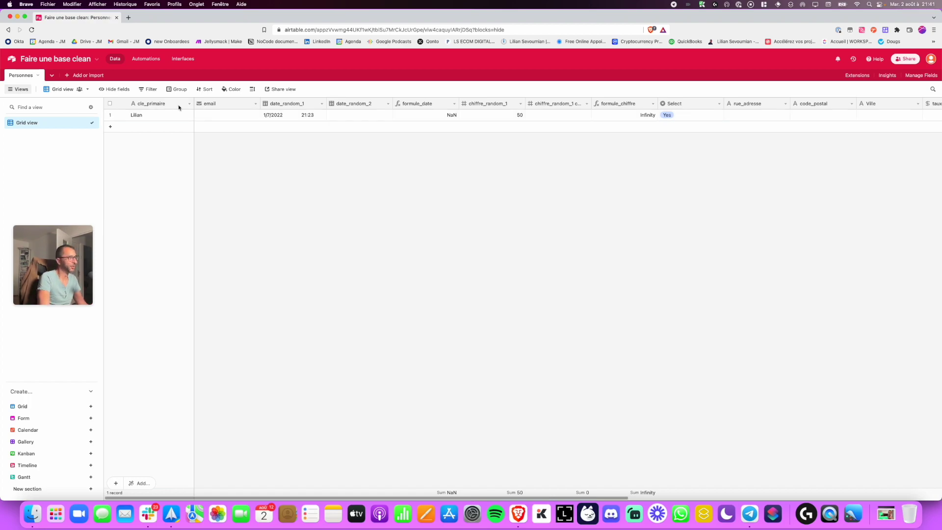
Delete the existing email field and rename the primary field cle_primaire as email.
click(255, 103)
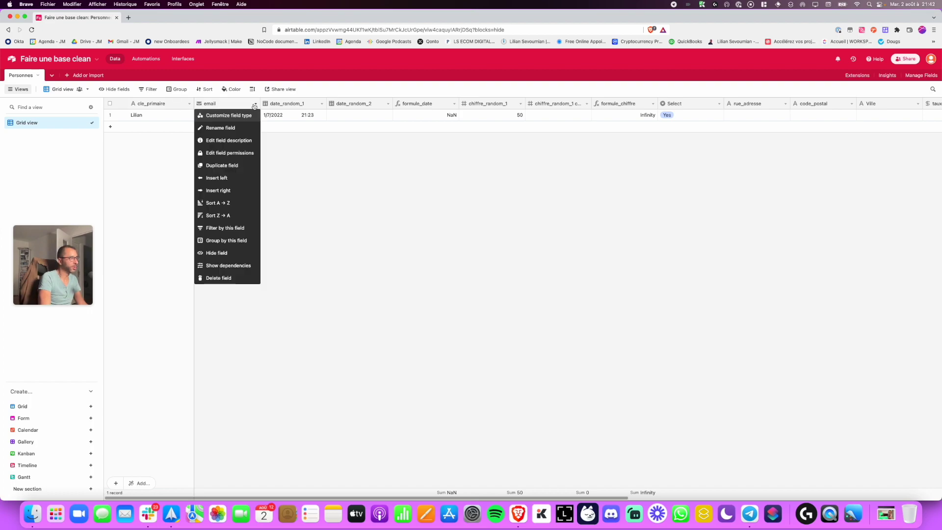
click(138, 133)
double_click(155, 103)
text(email)
key(Return)
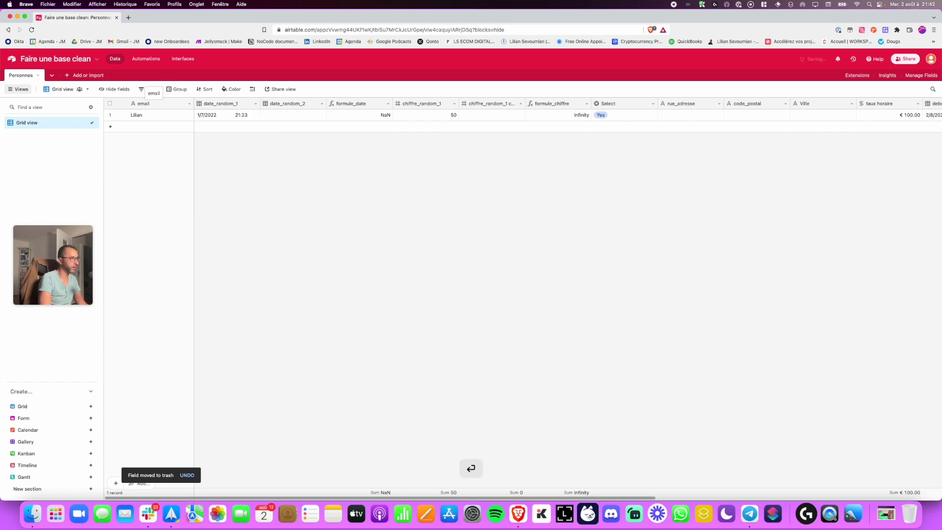
Change the primary email field's type to Email and save the field.
click(151, 113)
double_click(151, 103)
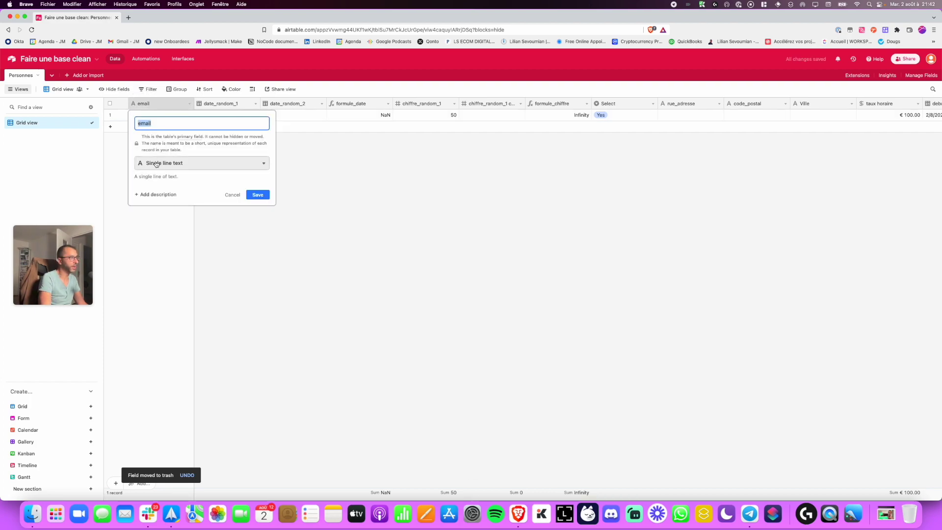
click(186, 163)
click(157, 229)
click(255, 195)
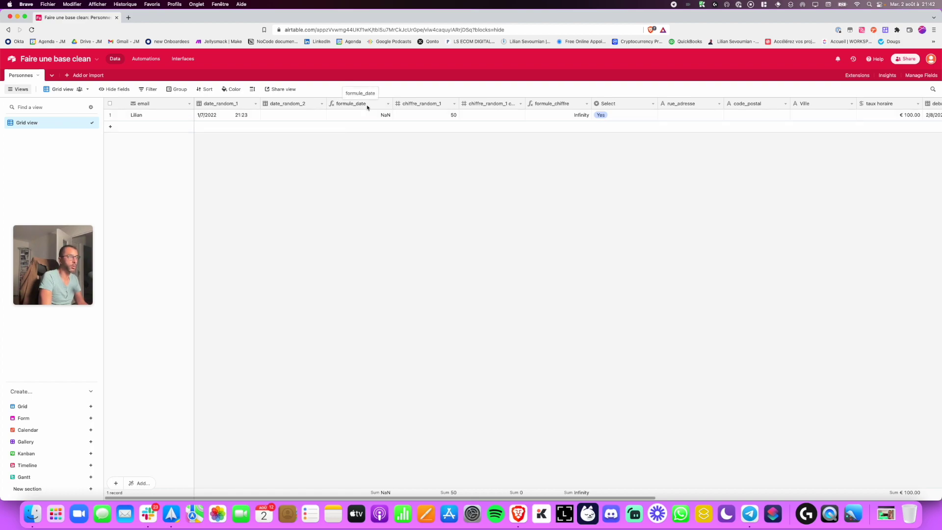
click(385, 116)
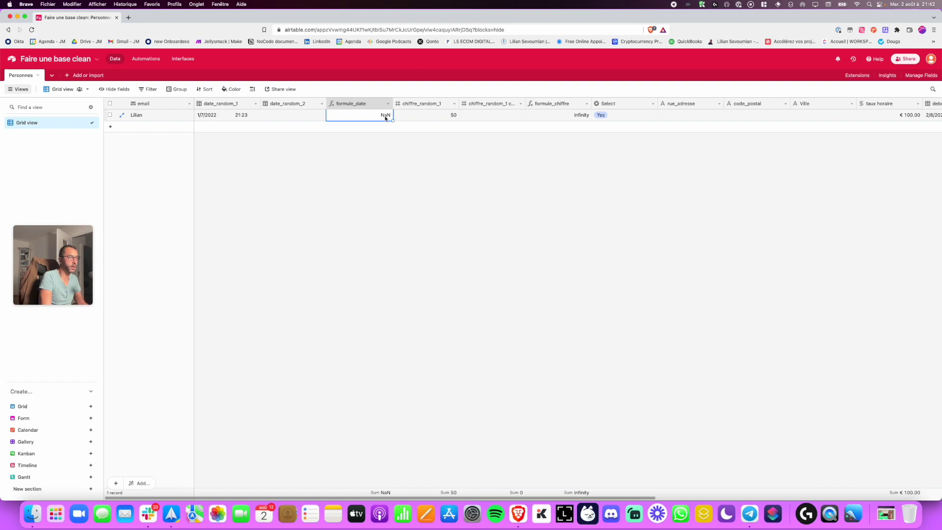
click(367, 154)
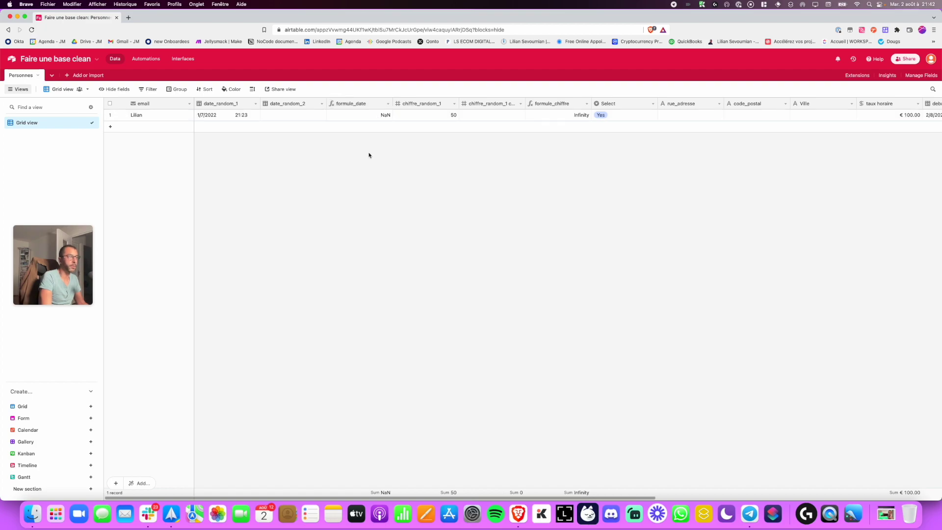
click(365, 119)
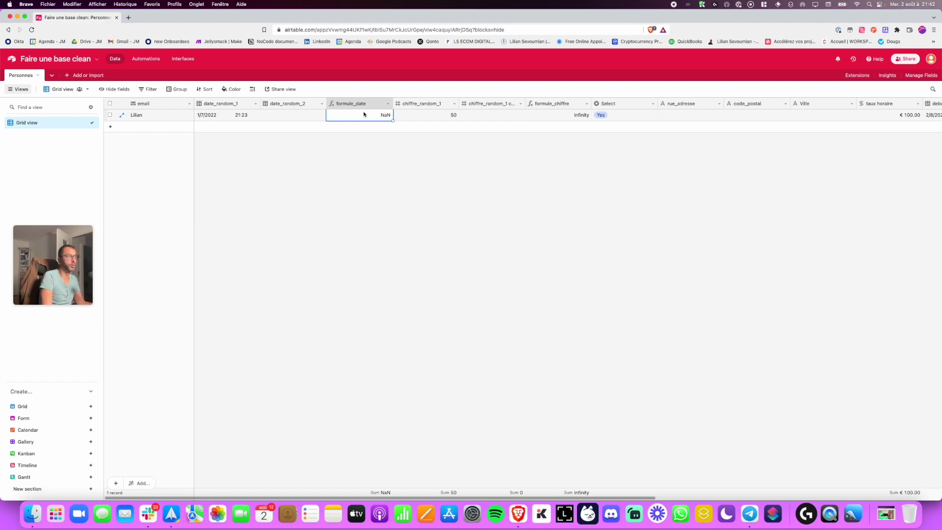
click(385, 159)
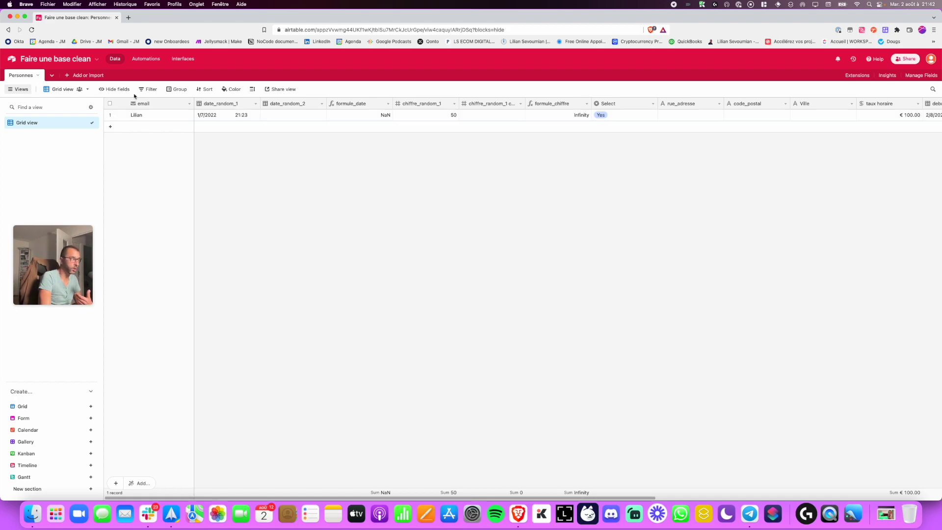
Filter the grid view to show records where formule_date is not empty.
click(148, 89)
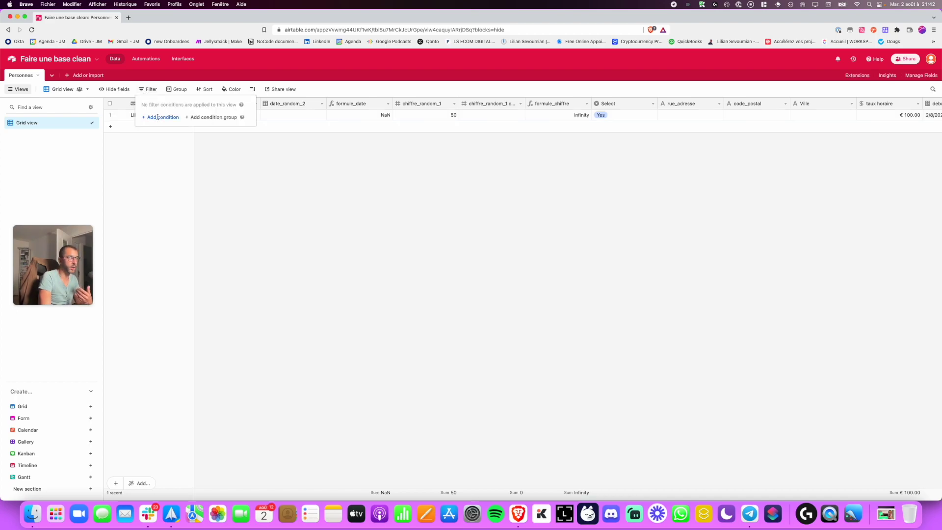
click(157, 116)
click(183, 117)
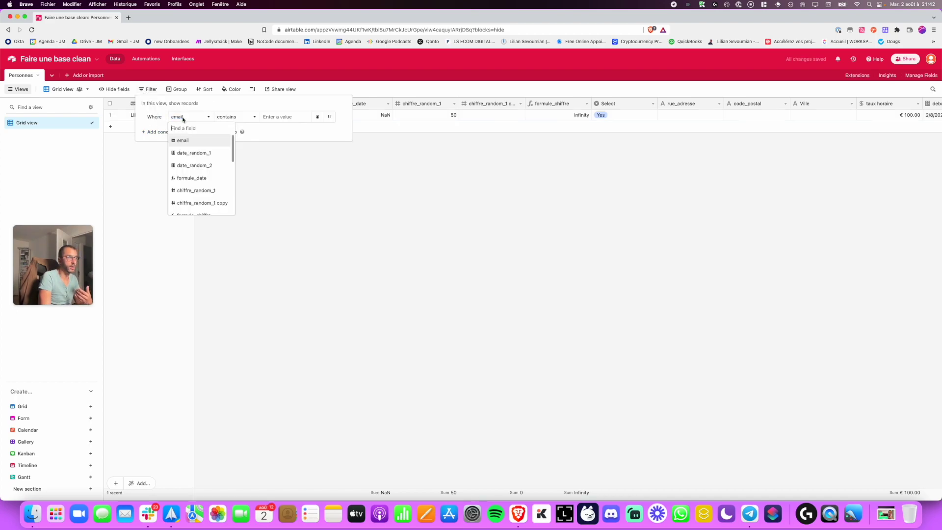
click(202, 166)
click(228, 119)
scroll(235, 176, down, 3)
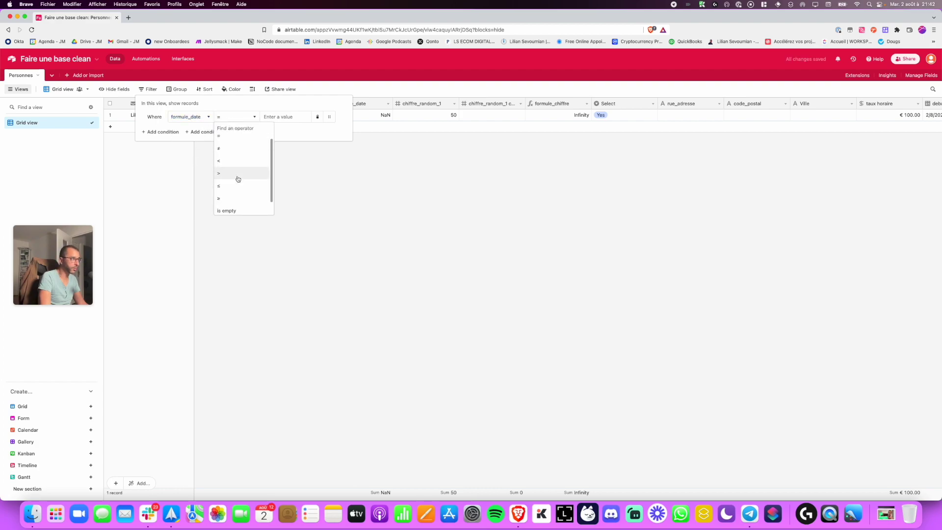
click(232, 207)
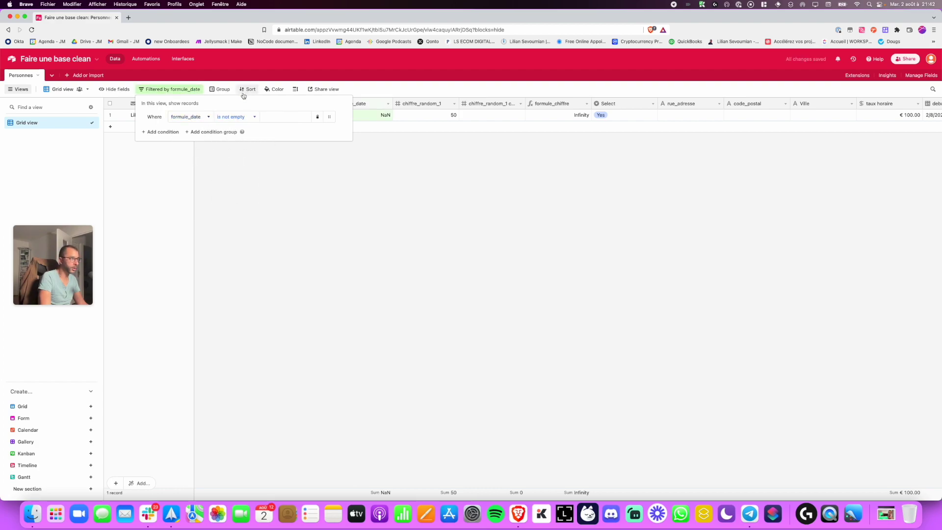
click(279, 175)
Add "h" as the unit argument of the DATETIME_DIFF formula in formule_date and save the field.
click(356, 117)
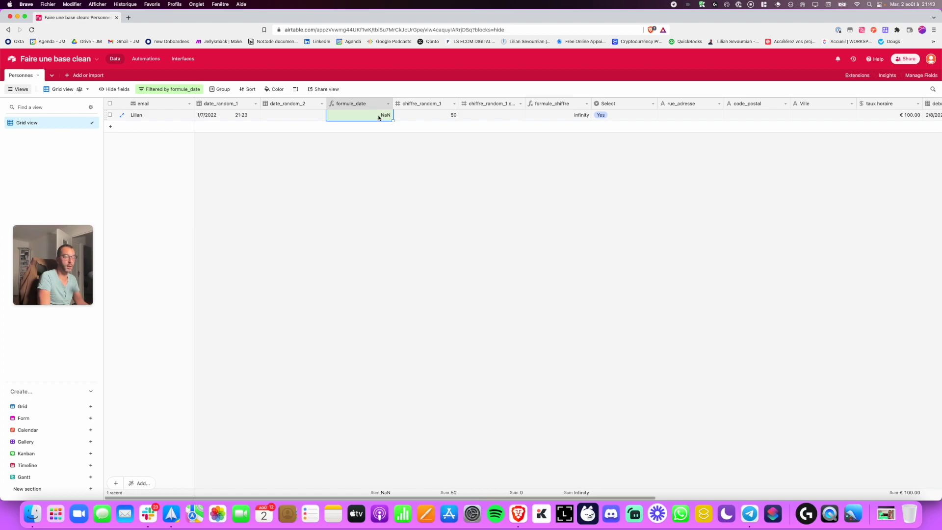
key(Escape)
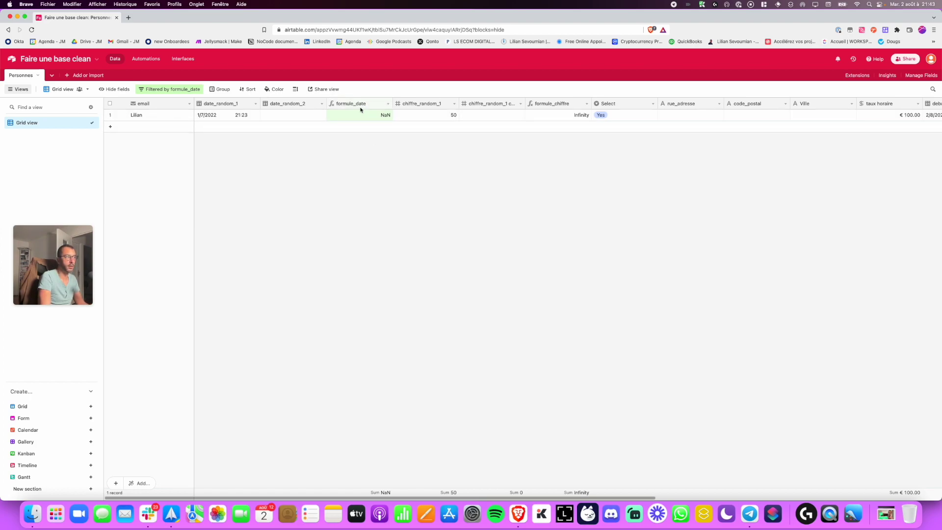
click(379, 117)
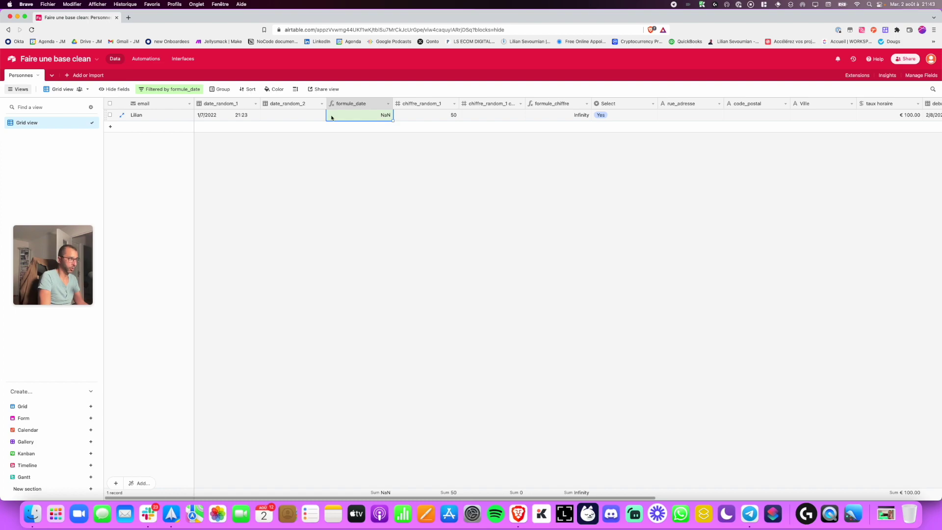
click(288, 116)
double_click(372, 104)
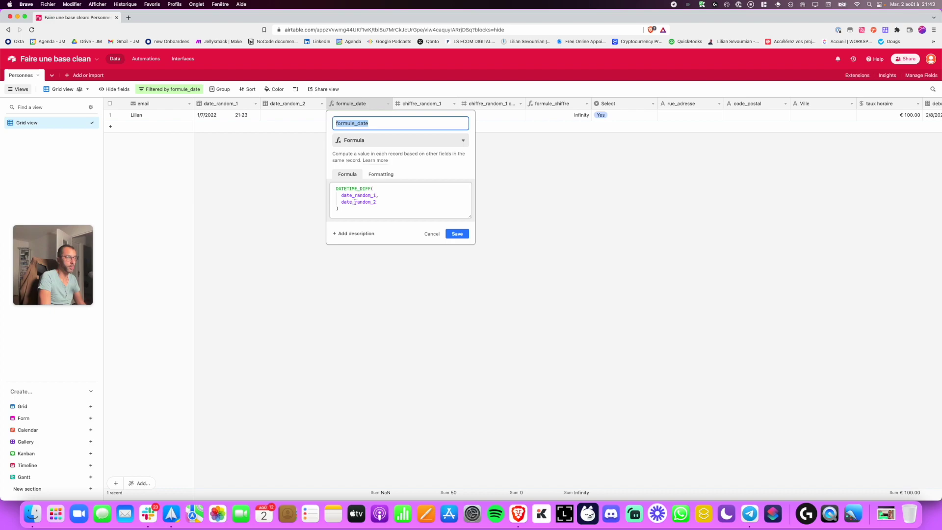
click(386, 205)
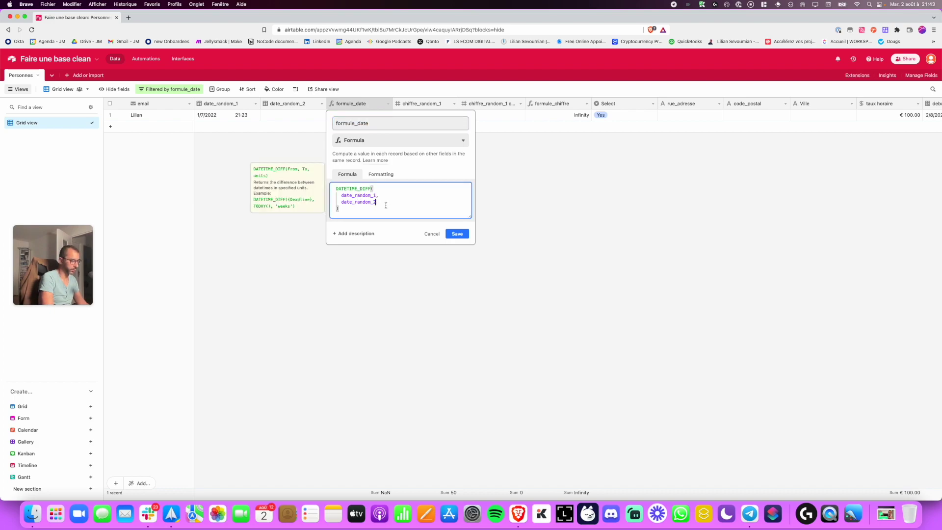
text(')
text(h)
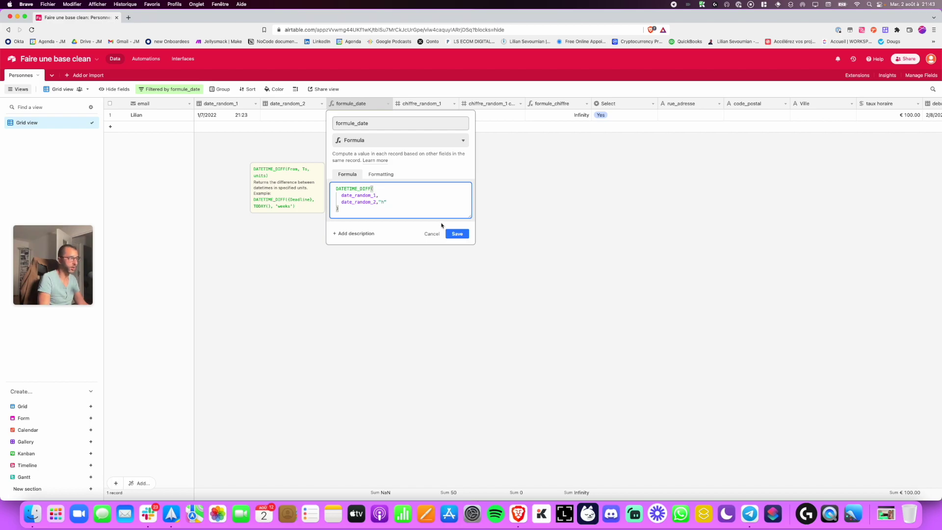
click(457, 233)
click(524, 318)
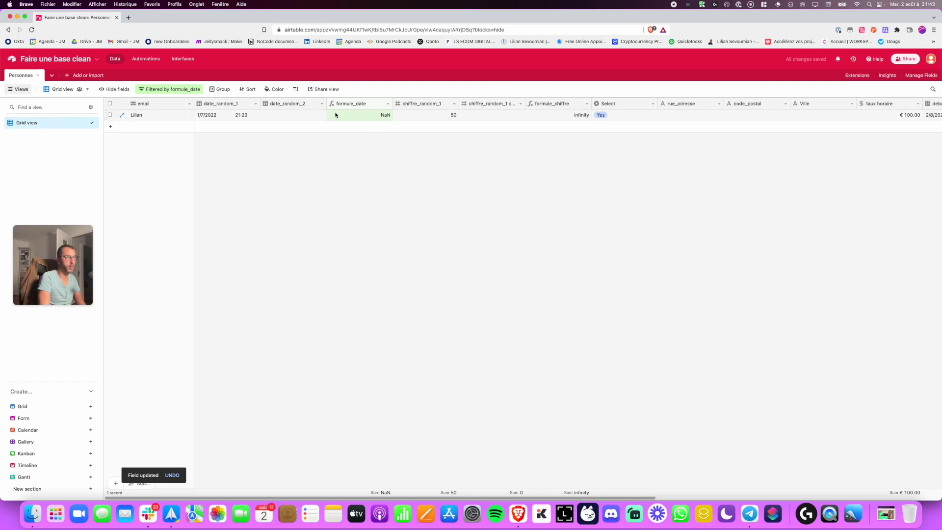
Remove the formule_date filter condition from the grid view.
click(169, 89)
click(318, 117)
click(326, 181)
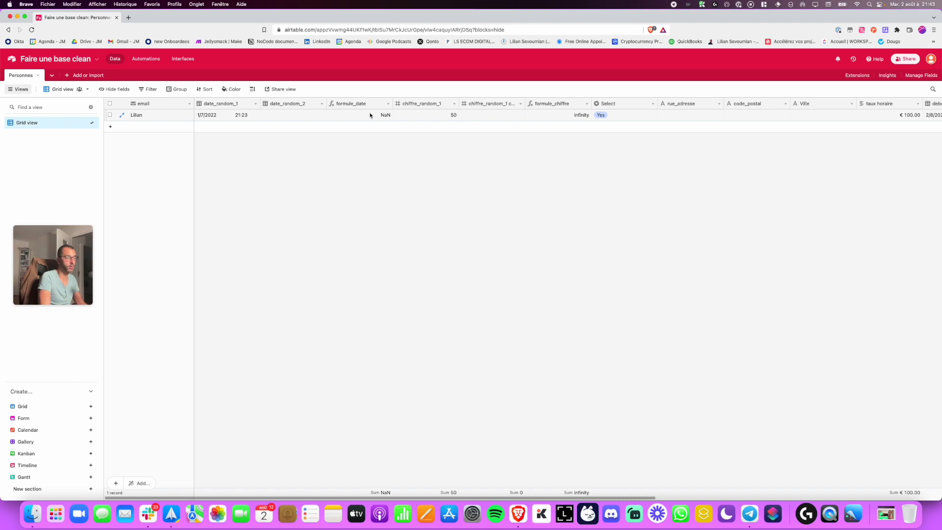
Set the first record's date_random_2 to 10 August 2022 to test the date formula, and clear that cell again.
click(296, 117)
click(296, 117)
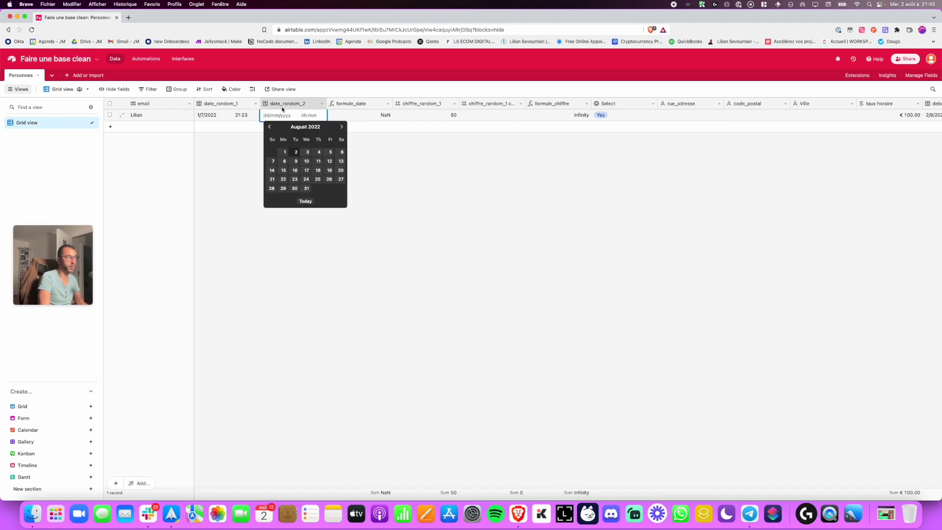
click(306, 161)
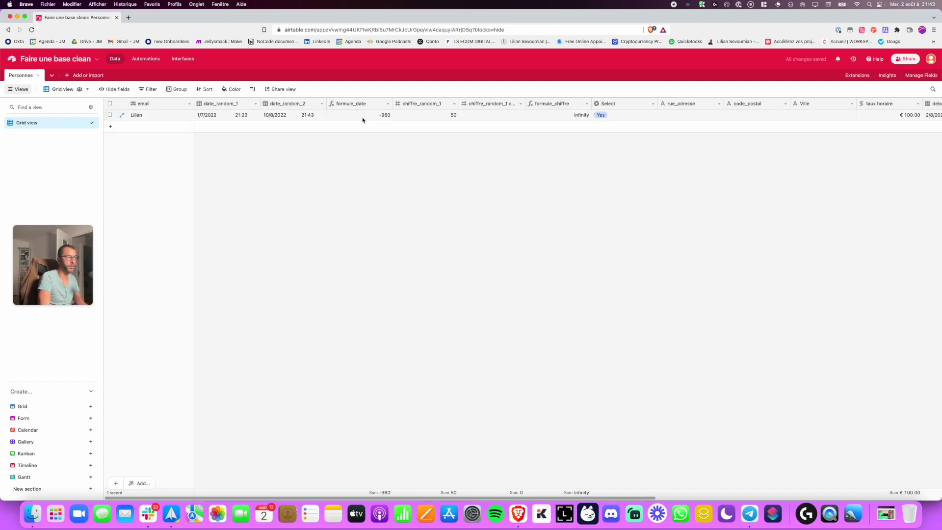
click(293, 119)
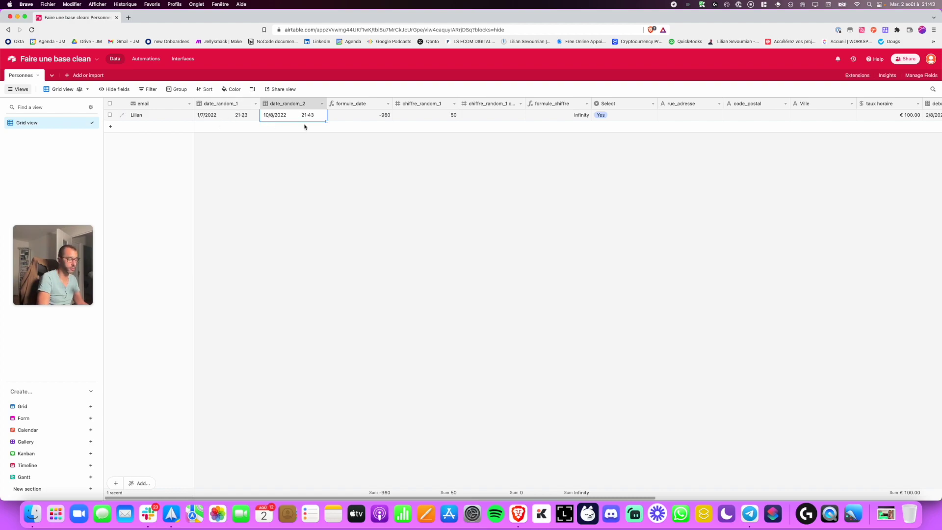
key(BackSpace)
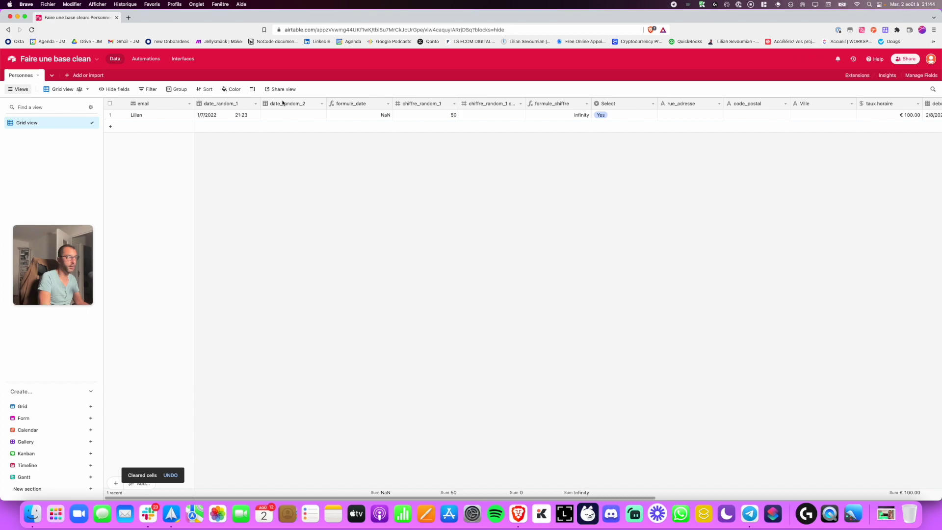
Edit the formule_date formula to wrap DATETIME_DIFF in an if() function with its closing parenthesis on a new last line.
double_click(362, 104)
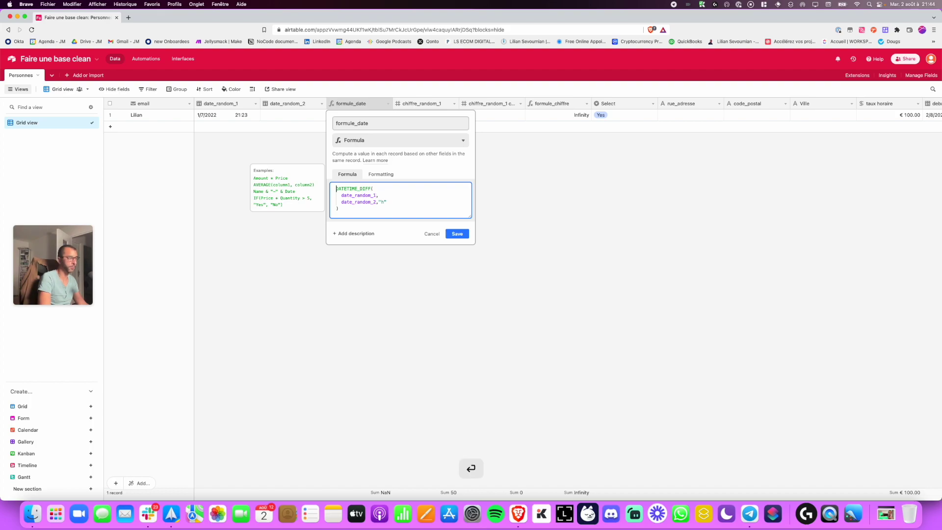
key(Return)
key(Up)
text(if)
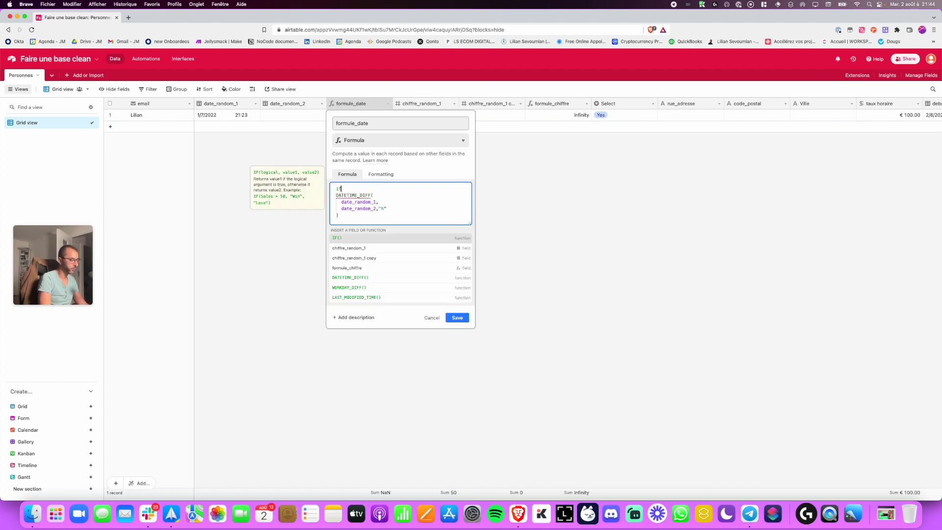
text(()
click(362, 215)
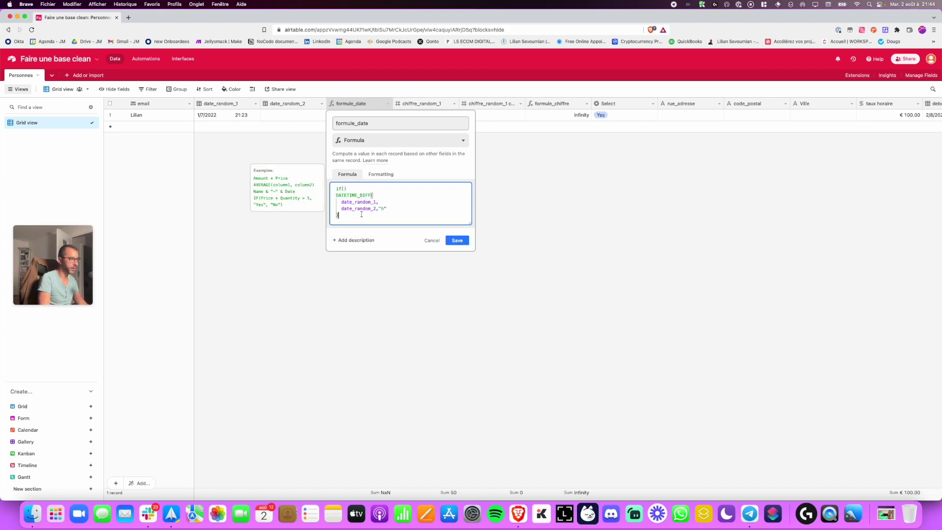
key(Return)
text())
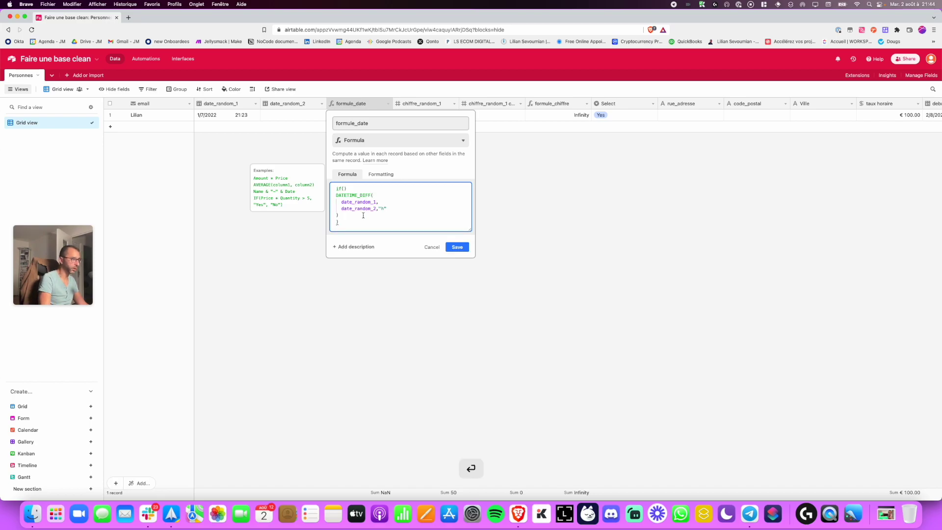
click(345, 189)
key(BackSpace)
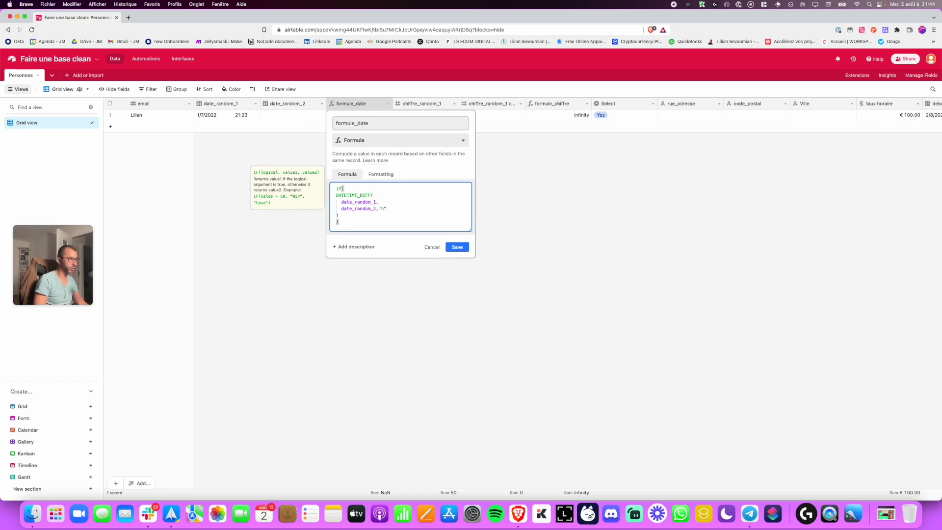
Copy date_random_1 from the formula and add an and() block followed by a comma as the if() condition.
drag(342, 202, 375, 203)
key(super+c)
click(357, 188)
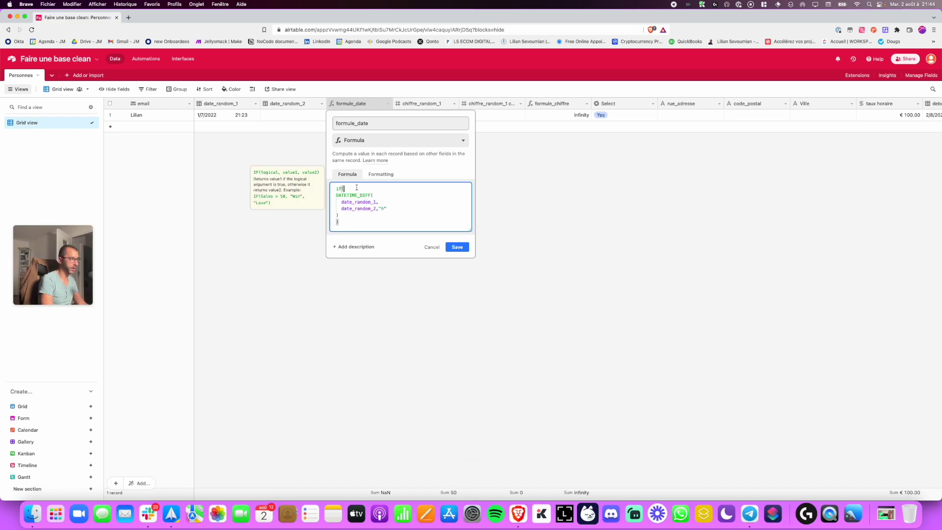
key(Return)
text(and()
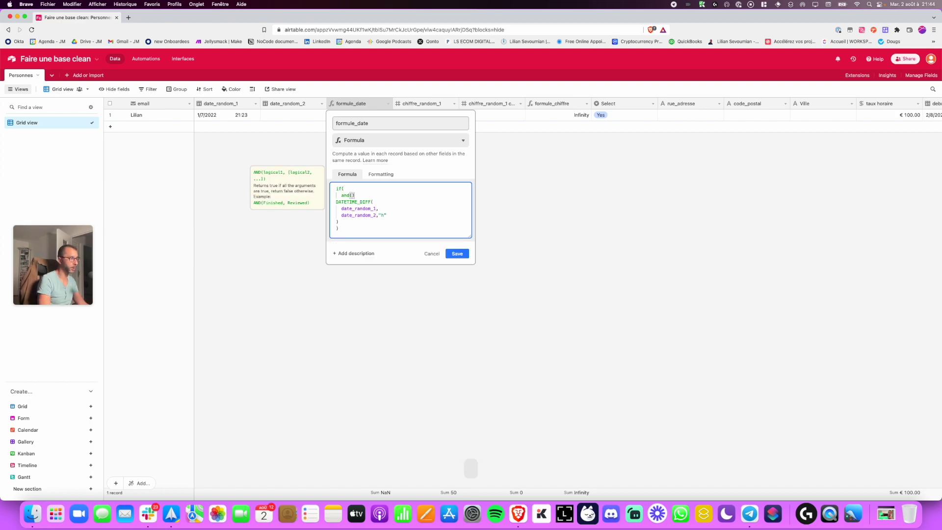
click(347, 222)
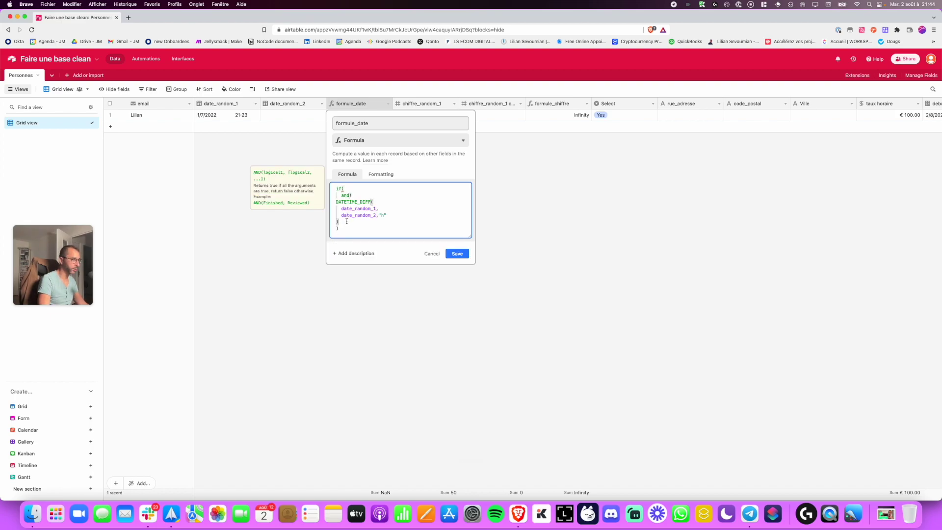
click(359, 195)
key(Return)
text())
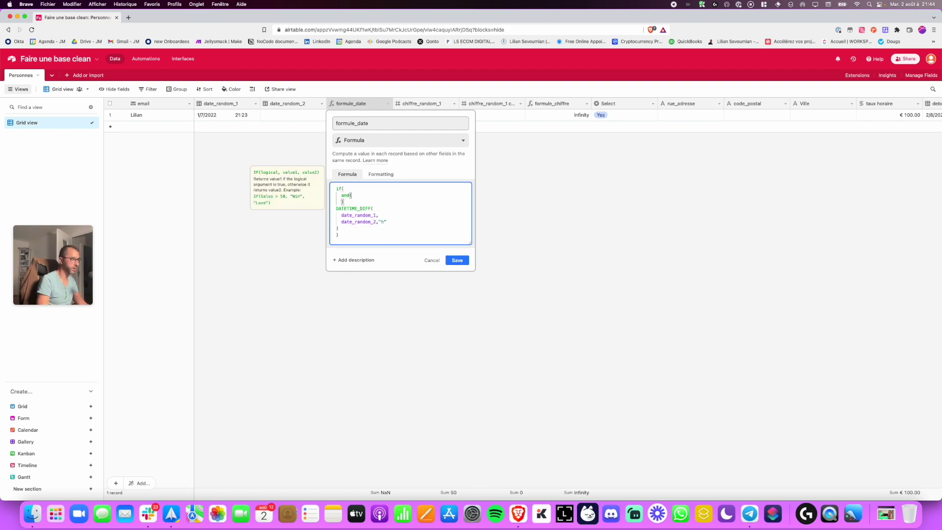
key(Down)
key(Down)
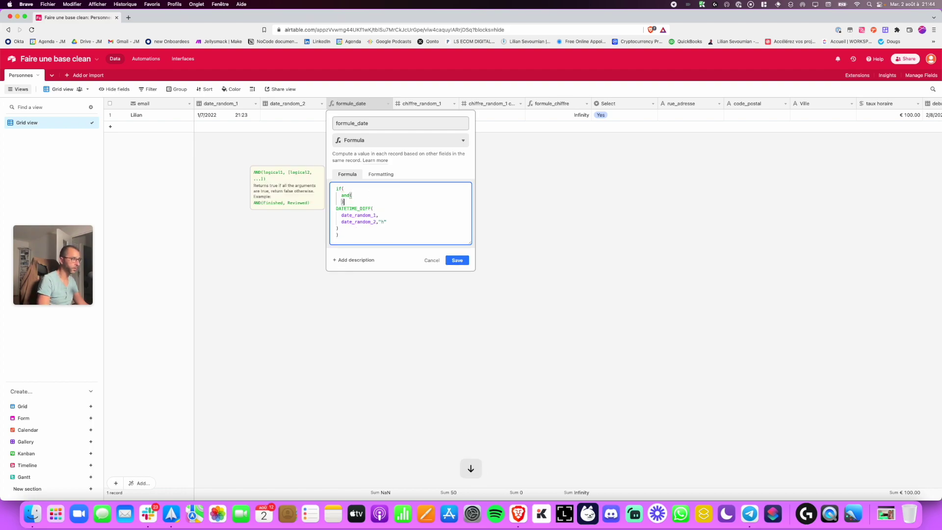
text(,)
Insert date_random_1 on its own line inside the and() block.
click(368, 195)
key(Return)
key(super+v)
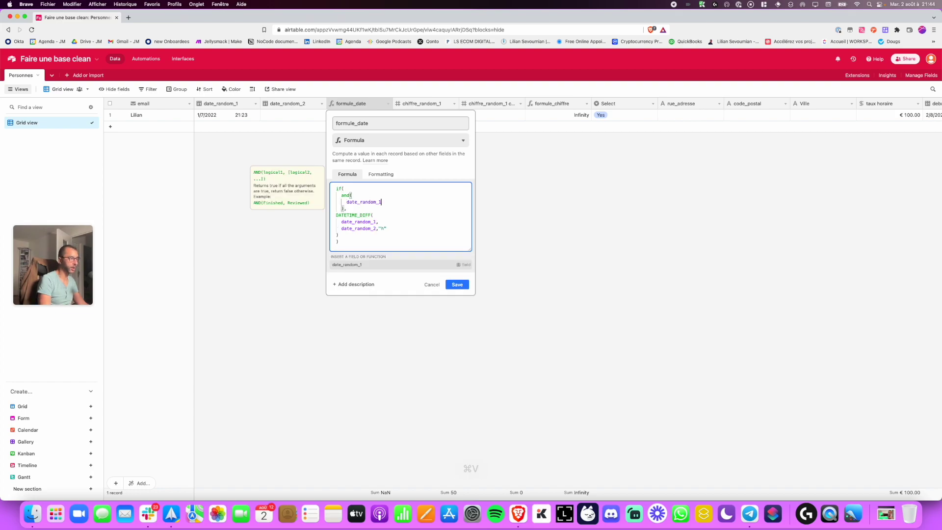
Turn the date_random_1 condition inside and() into not(date_random_1=BLANK()).
key(super+Left)
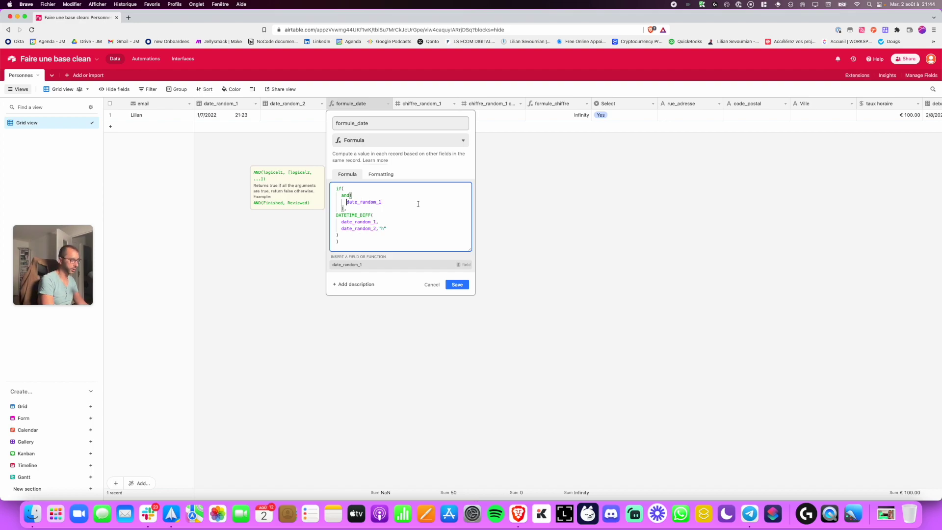
text(not()
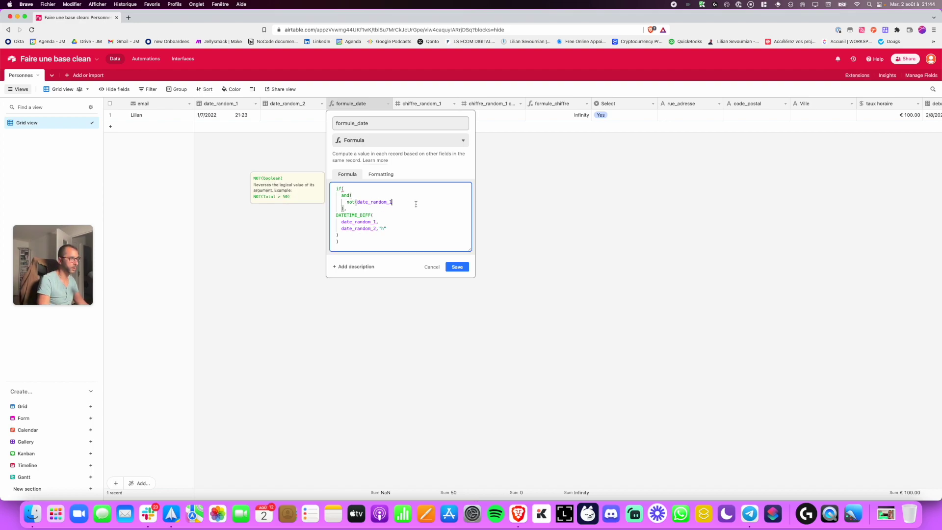
text(=blank)
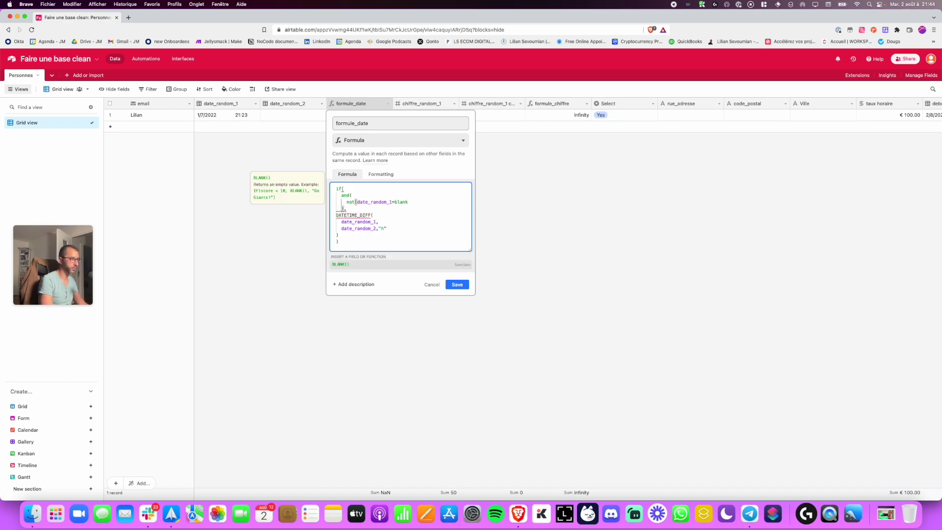
click(374, 265)
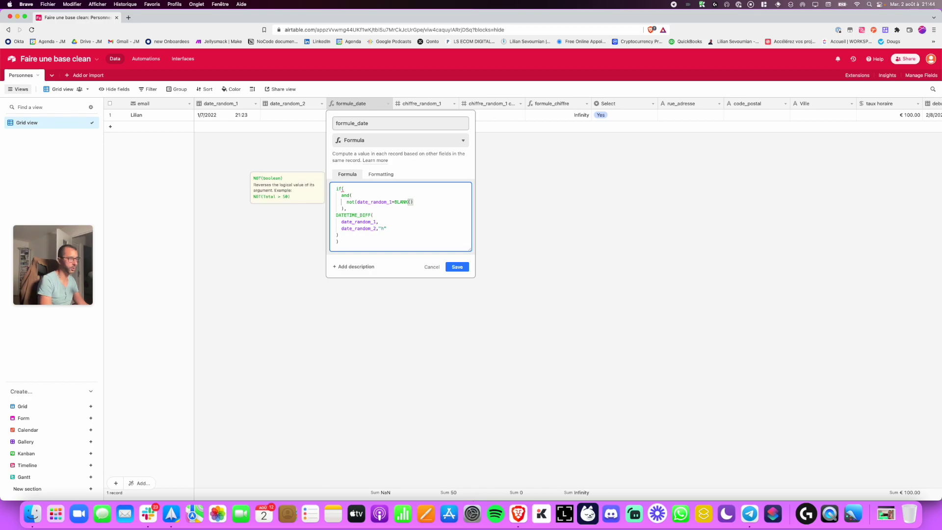
text())
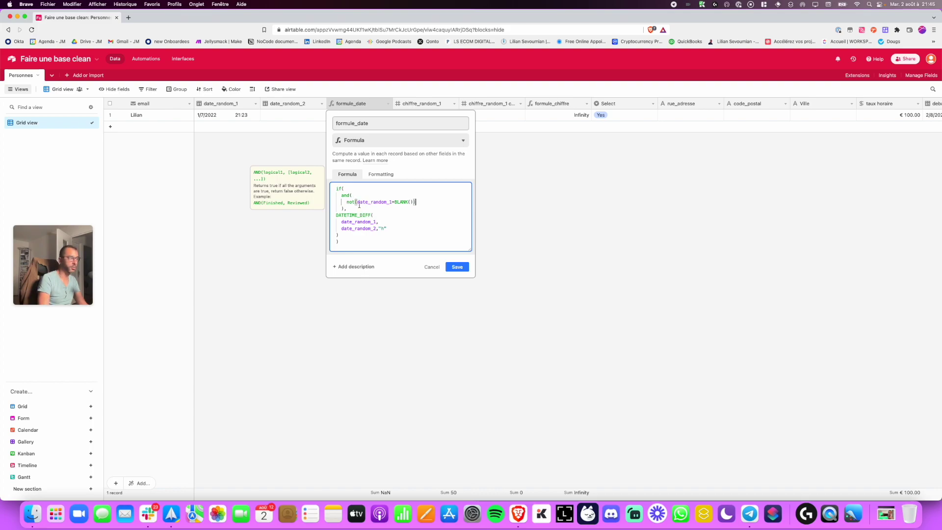
drag(357, 202, 413, 201)
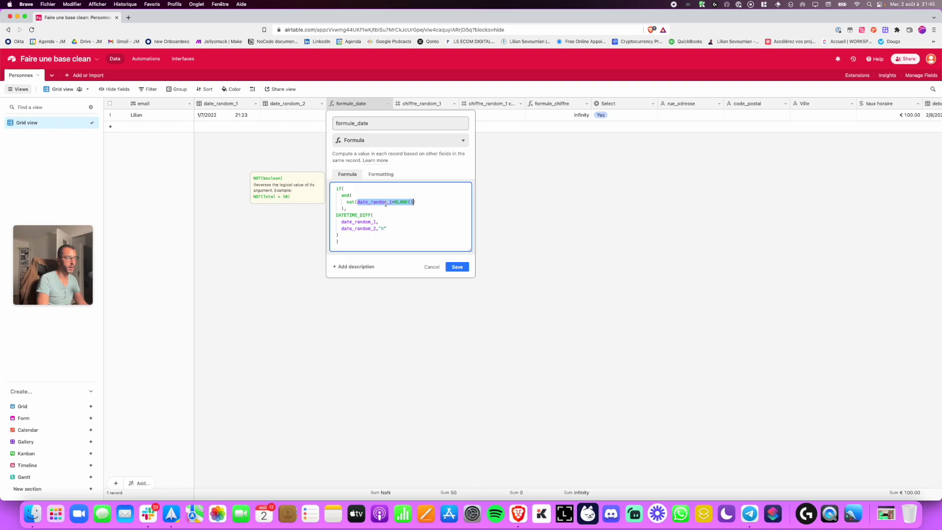
Strip the not() wrapper and the =BLANK() comparison, leaving only date_random_1 inside and().
click(415, 204)
click(355, 203)
key(BackSpace)
key(BackSpace)
key(BackSpace)
key(BackSpace)
key(BackSpace)
key(BackSpace)
key(BackSpace)
key(BackSpace)
key(BackSpace)
key(BackSpace)
key(BackSpace)
key(BackSpace)
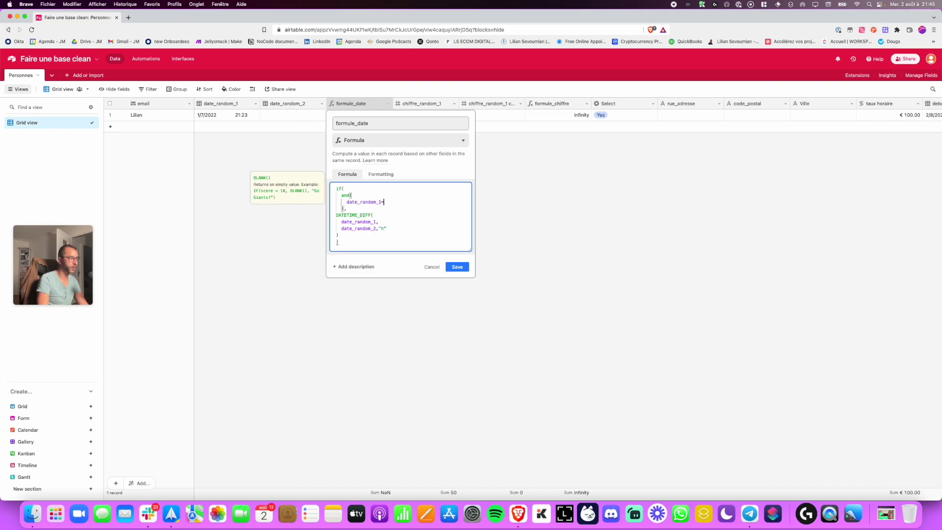
key(BackSpace)
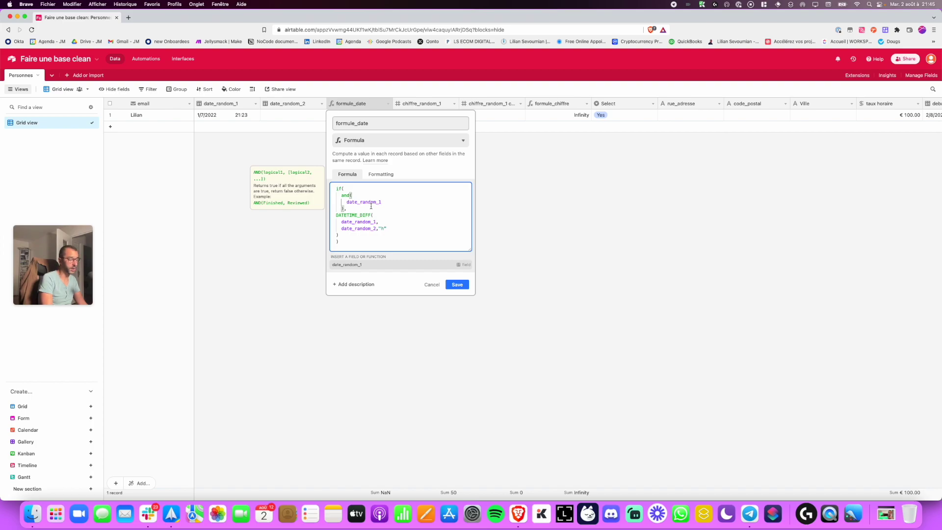
Add date_random_2 as the second argument of and(), separated from date_random_1 by a comma.
text(,date_random_)
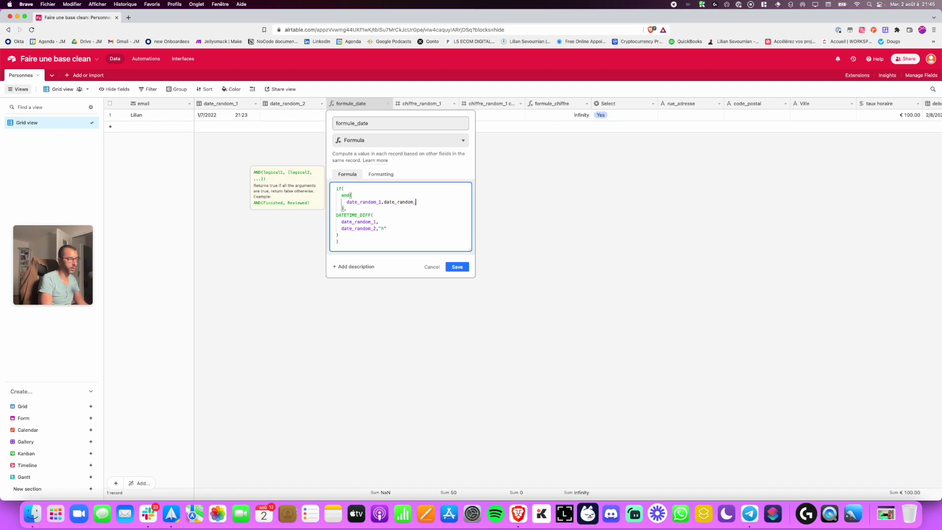
key(BackSpace)
key(BackSpace)
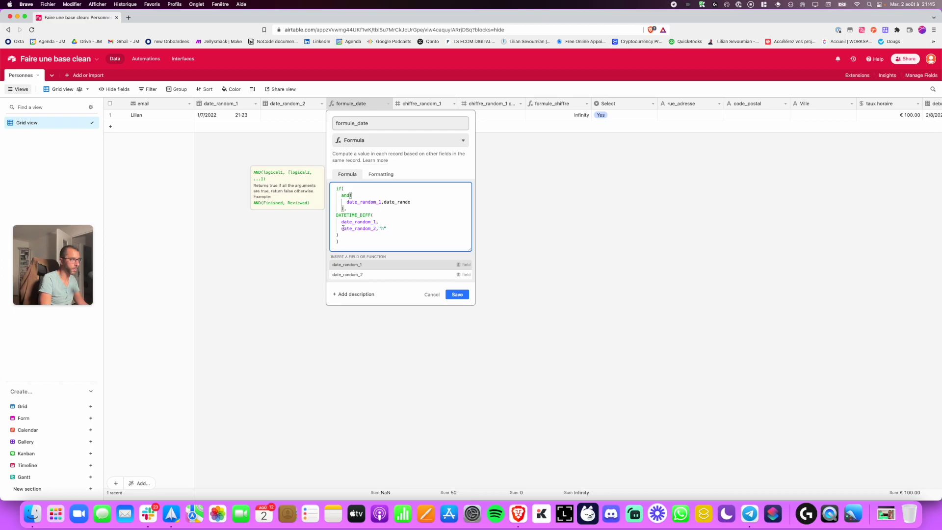
drag(341, 229, 410, 202)
key(super+c)
key(super+v)
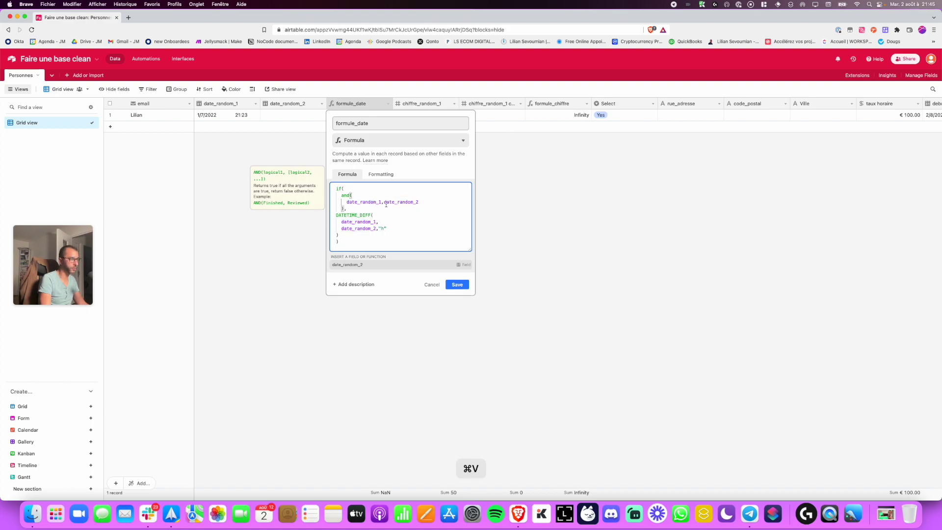
Remove the duplicated date_random_2 text so and() holds only date_random_1,date_random_2.
key(Return)
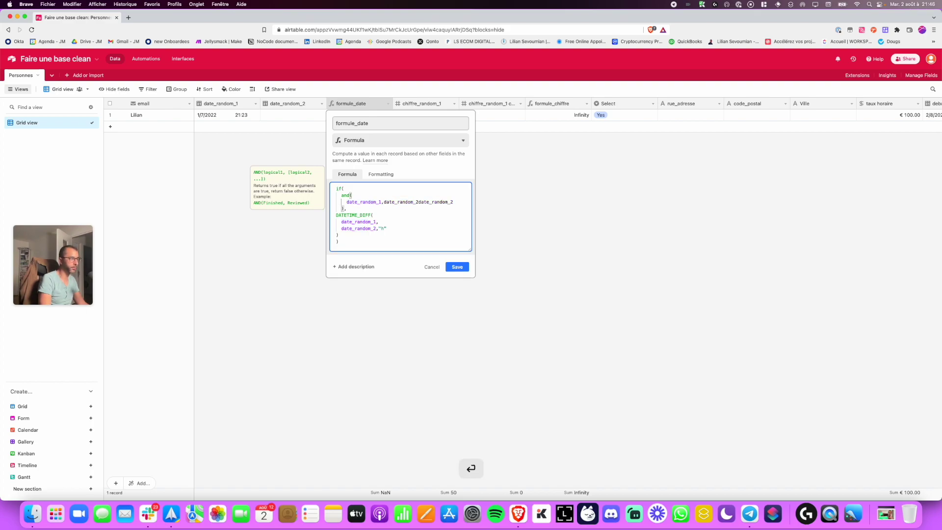
key(BackSpace)
key(BackSpace)
key(BackSpace)
key(BackSpace)
key(BackSpace)
key(BackSpace)
key(BackSpace)
key(BackSpace)
key(BackSpace)
key(BackSpace)
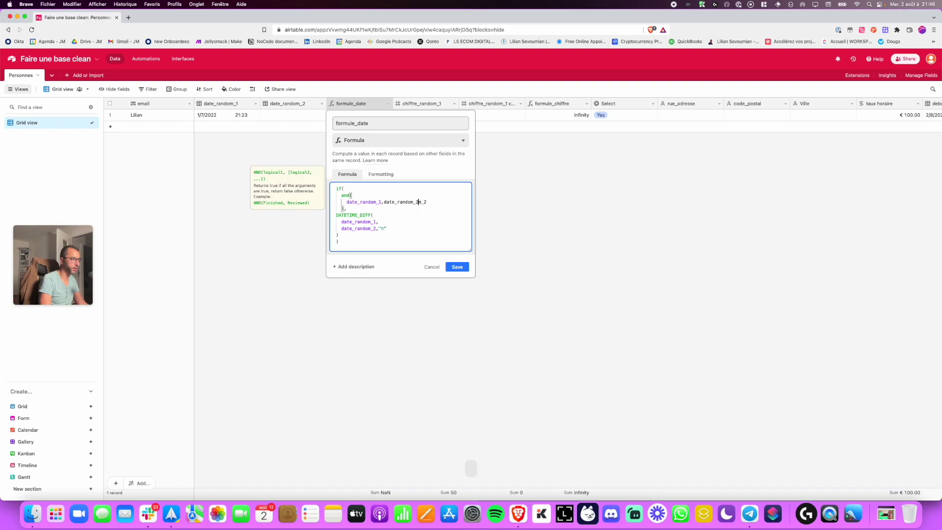
key(alt+Left)
text(date_random_2)
key(Delete)
key(Delete)
key(Delete)
key(Delete)
key(Delete)
key(Delete)
key(Delete)
key(Delete)
key(Delete)
key(Delete)
key(Delete)
key(Delete)
key(Delete)
Move date_random_2 onto its own line below date_random_1 inside the and() block.
double_click(385, 202)
key(super+x)
key(Return)
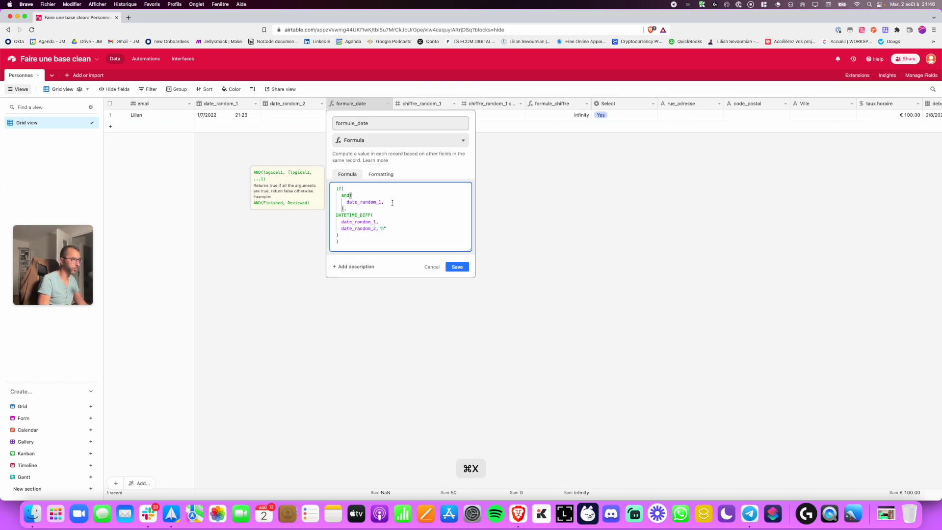
key(super+v)
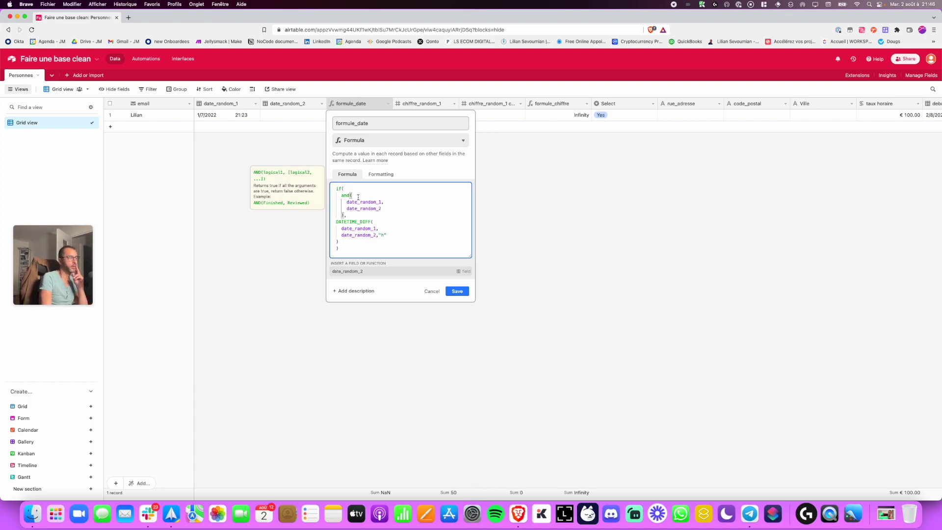
drag(340, 195, 352, 213)
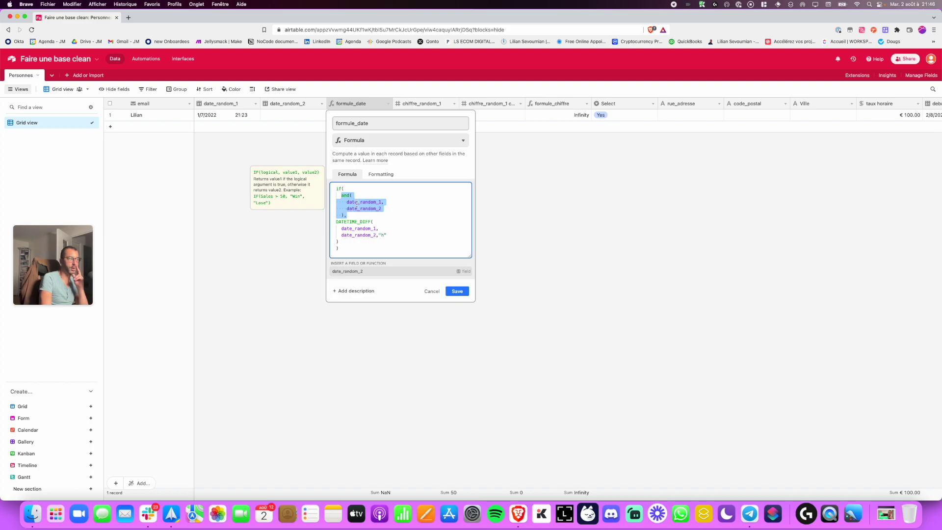
click(356, 202)
drag(341, 195, 353, 214)
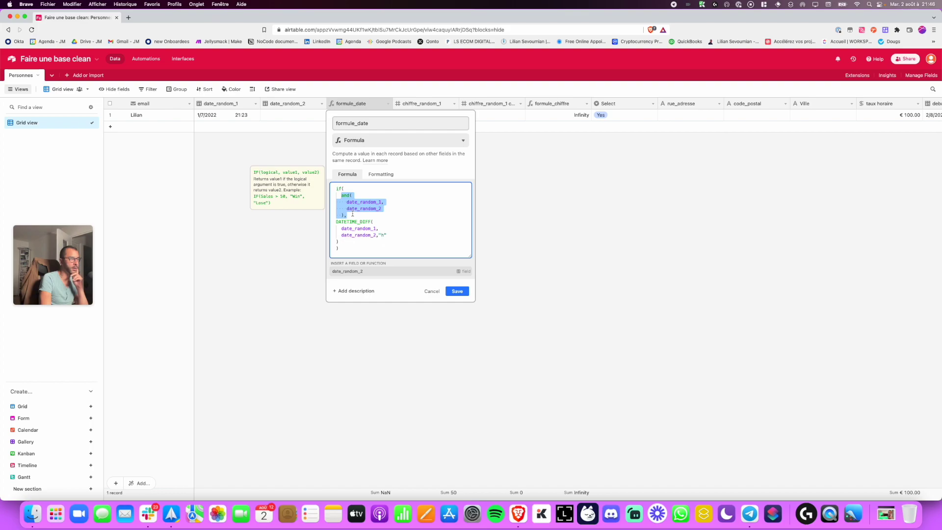
click(354, 209)
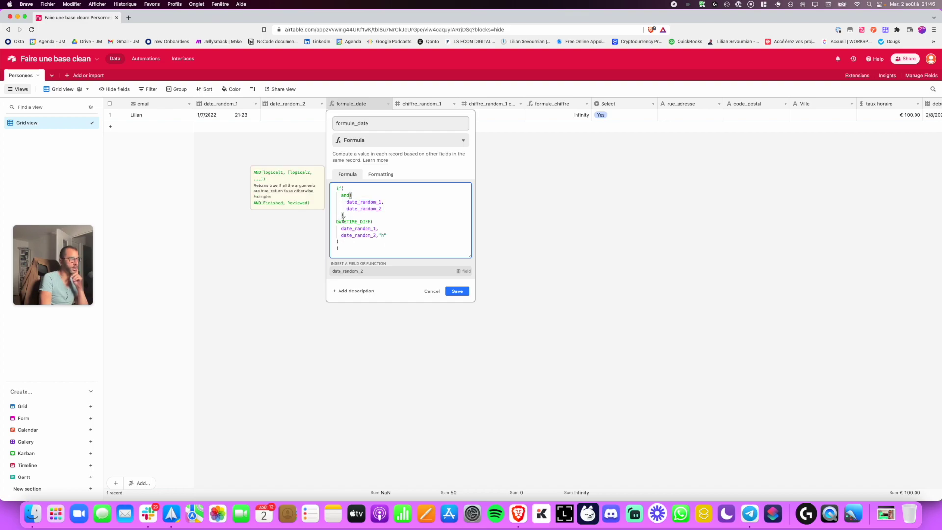
drag(345, 215, 344, 196)
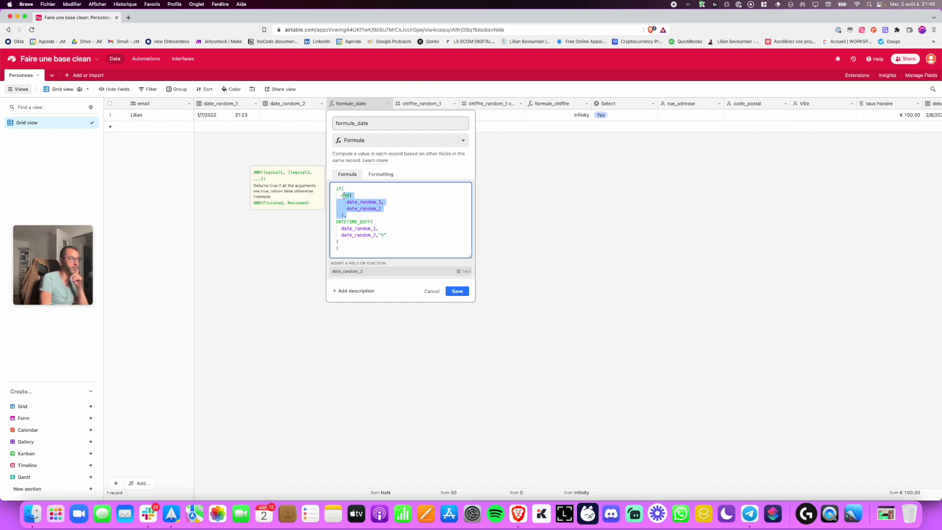
click(338, 241)
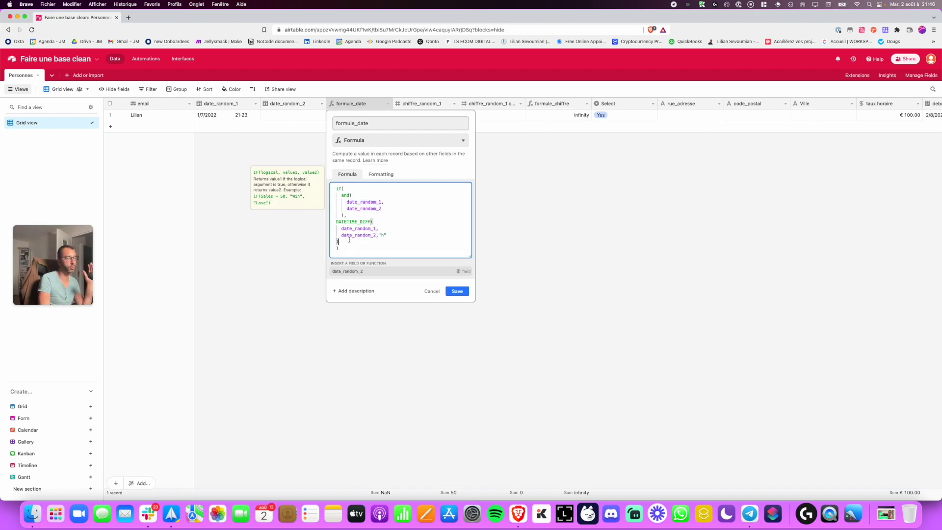
Save the updated formule_date field and select its cell in the first record to check the result.
click(461, 291)
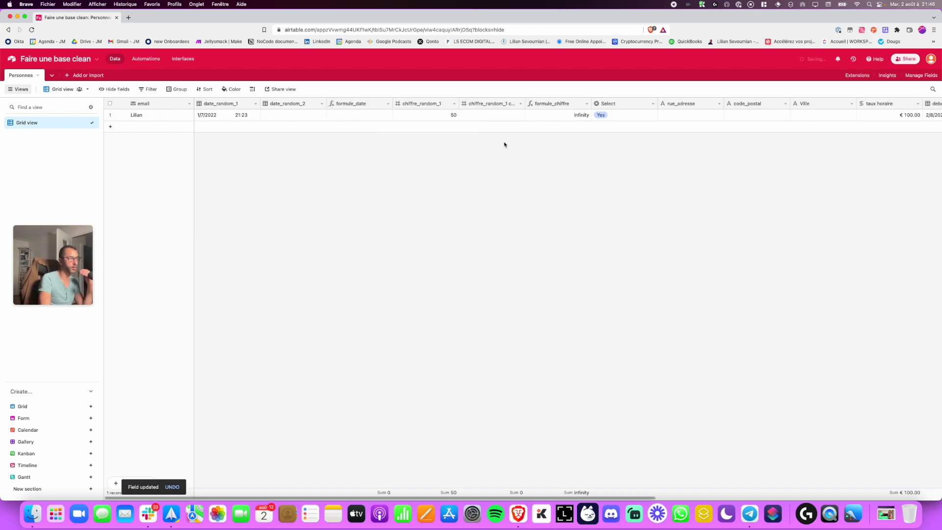
click(369, 117)
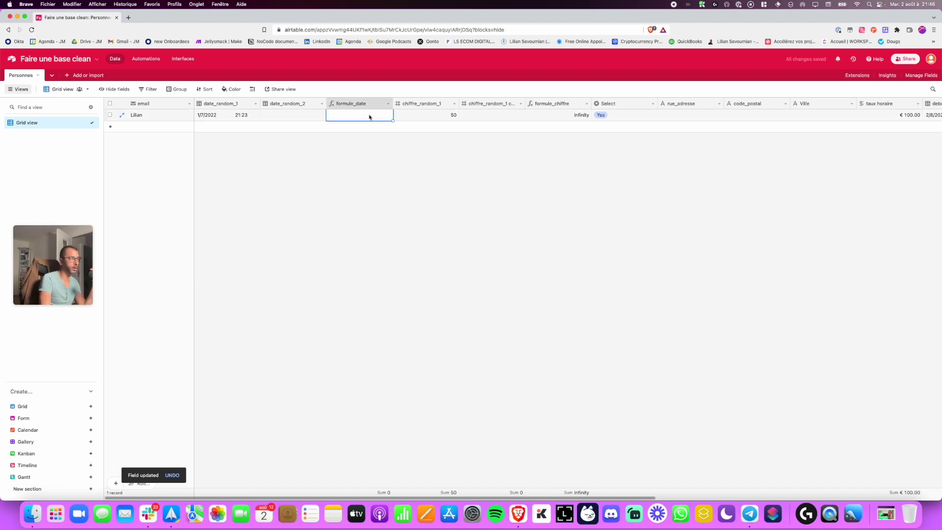
Filter the view to records where formule_date is not empty, and remove that filter again.
click(148, 89)
click(161, 116)
click(180, 116)
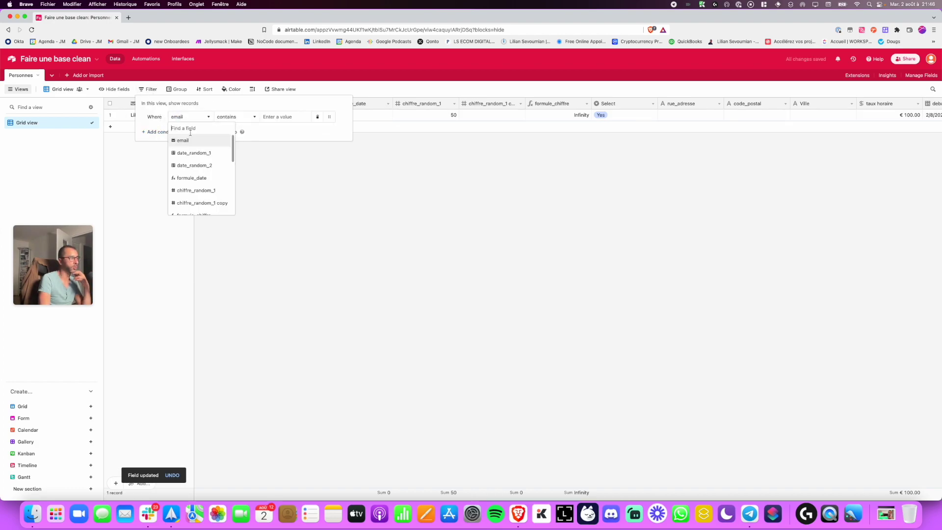
click(200, 174)
click(223, 116)
scroll(237, 192, down, 3)
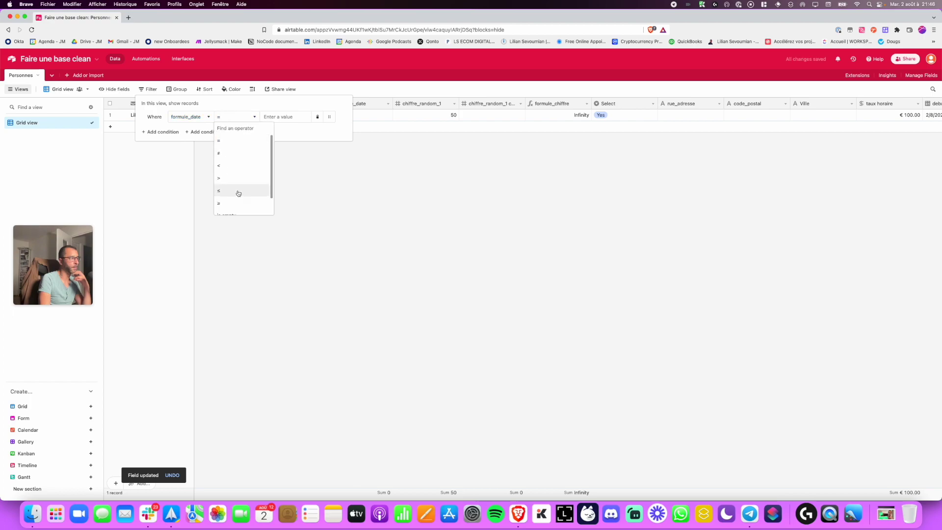
click(236, 210)
click(250, 175)
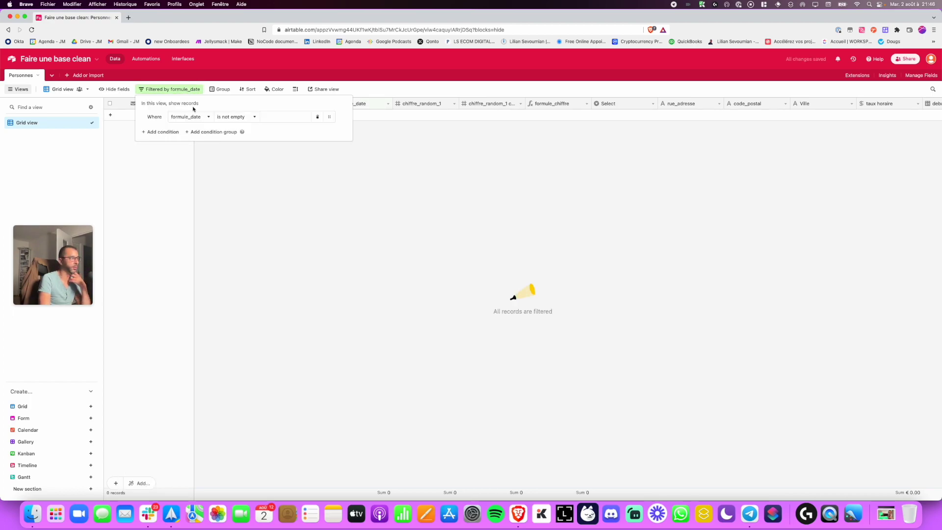
click(317, 117)
click(309, 198)
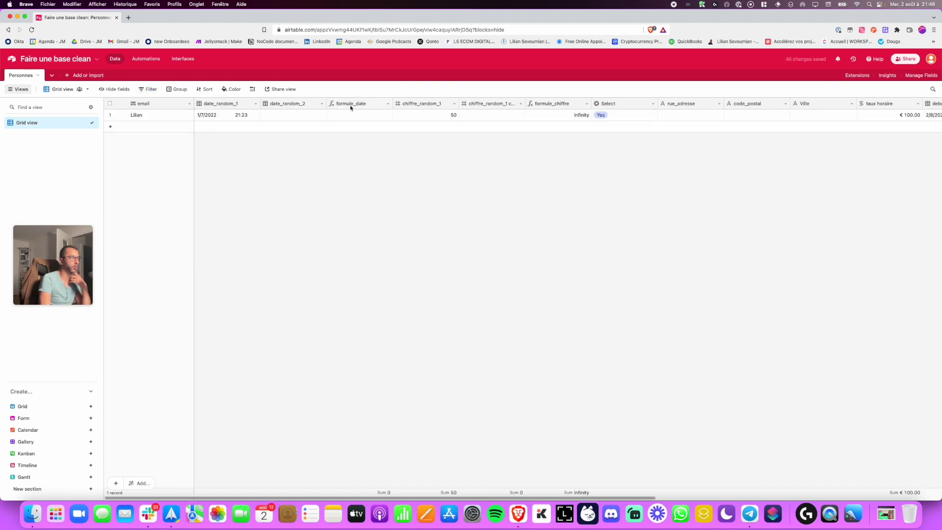
Review the formulas of the formule_date and formule_chiffre fields without changing them.
double_click(350, 105)
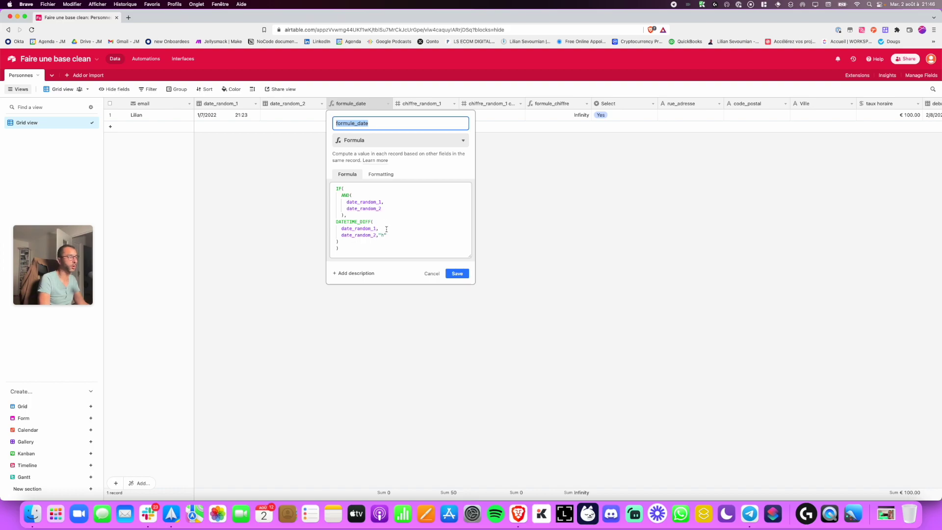
click(431, 274)
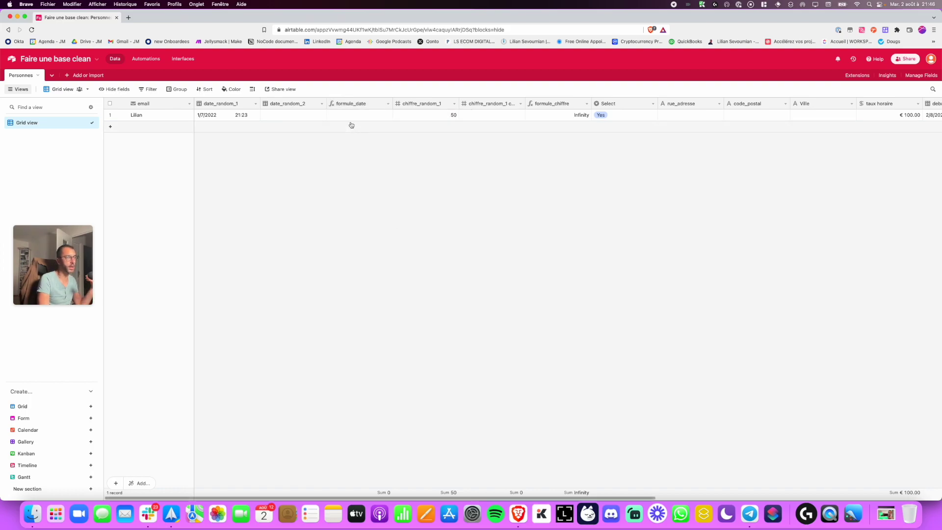
scroll(507, 125, right, 2)
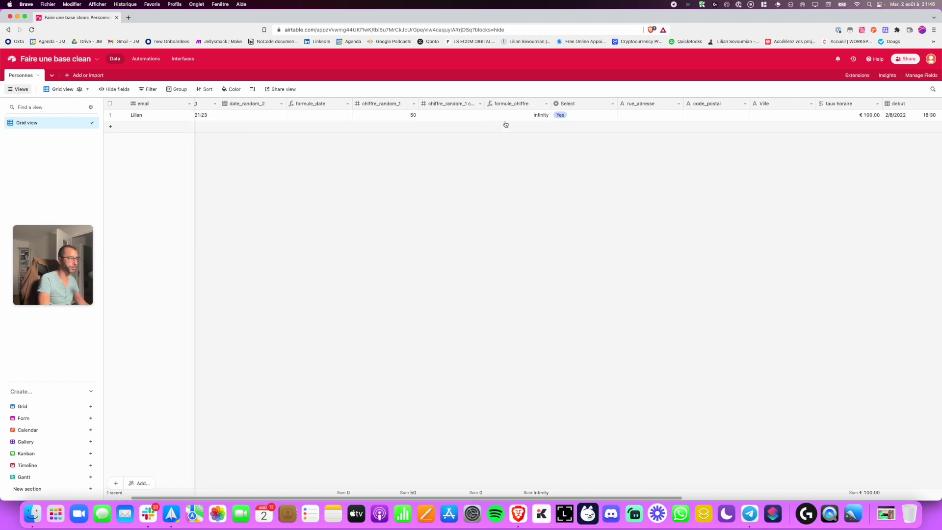
scroll(507, 117, right, 4)
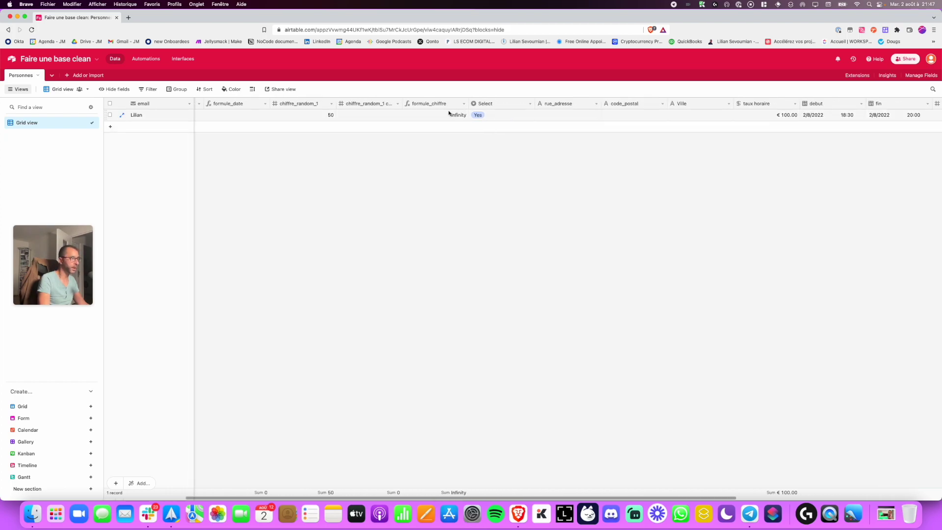
double_click(436, 104)
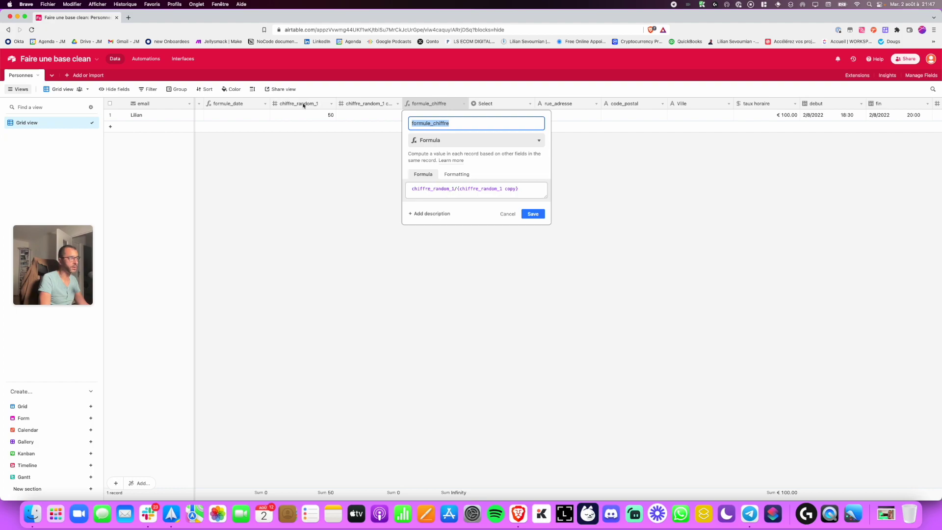
click(508, 214)
Rename the chiffre_random_1 copy field as chiffre_random_2 and save it.
click(368, 113)
double_click(369, 108)
drag(385, 123, 428, 128)
text(2)
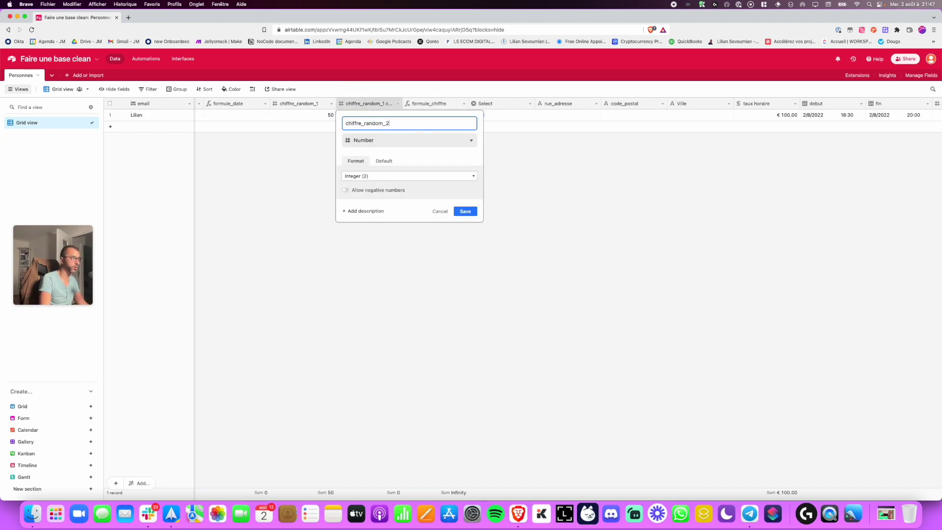
click(465, 211)
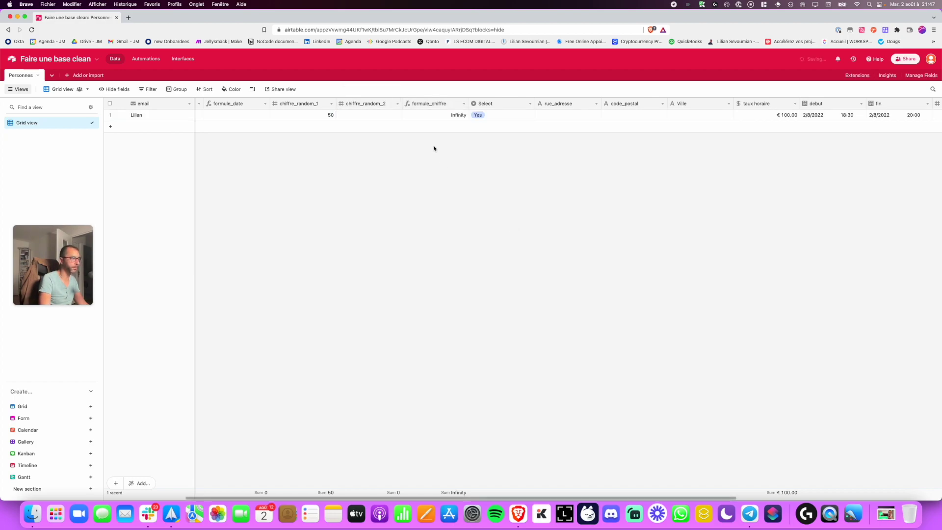
Enter 0 in chiffre_random_2 for the first record and check the formule_chiffre formula around that edit.
double_click(439, 103)
click(508, 213)
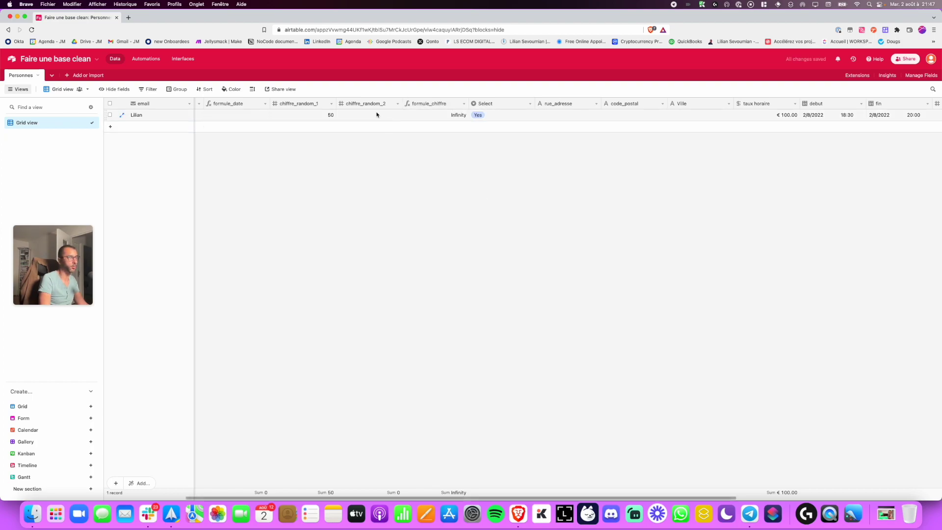
click(381, 116)
click(326, 115)
click(365, 114)
text(0)
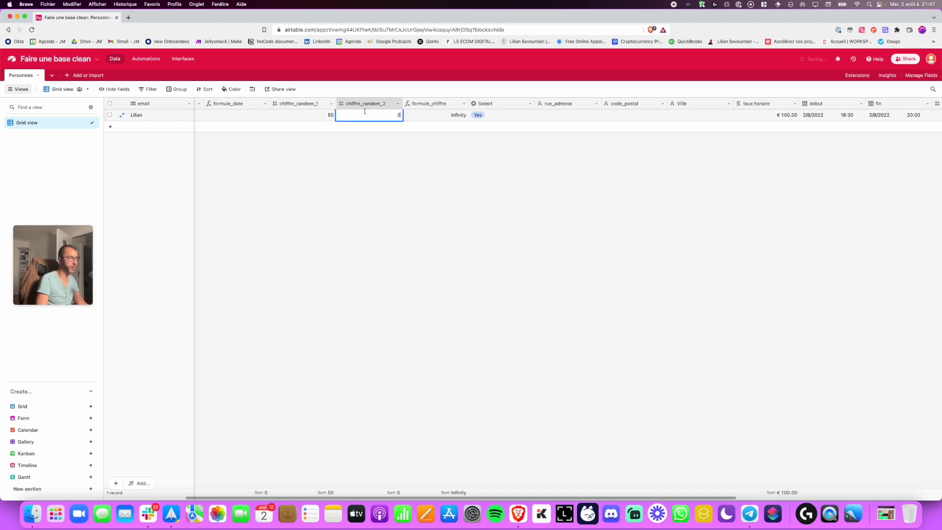
click(396, 198)
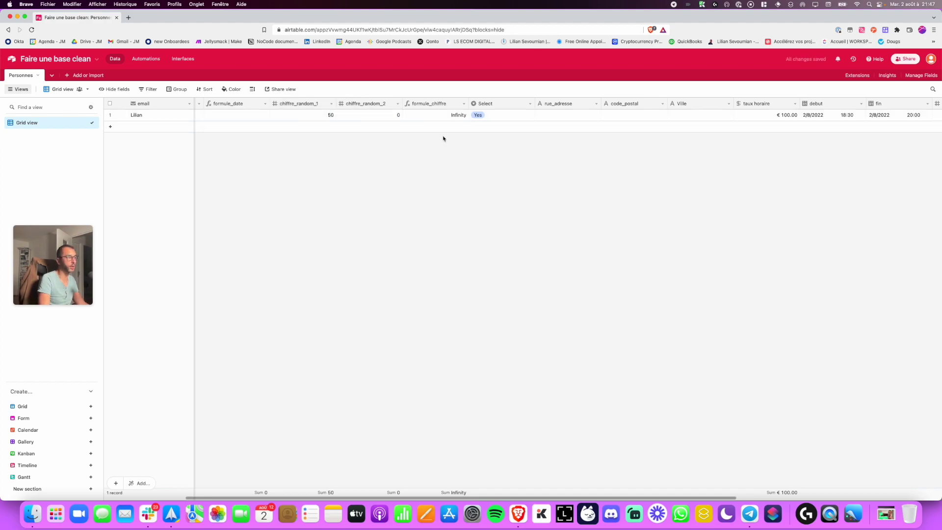
double_click(437, 104)
click(505, 214)
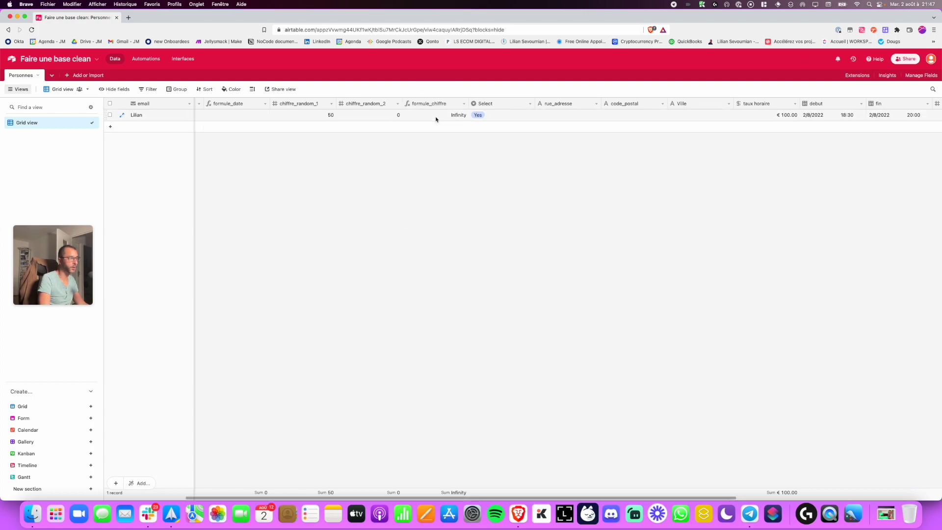
Set chiffre_random_2 in the first record to 1 and back to 0 to compare the formule_chiffre results.
click(393, 117)
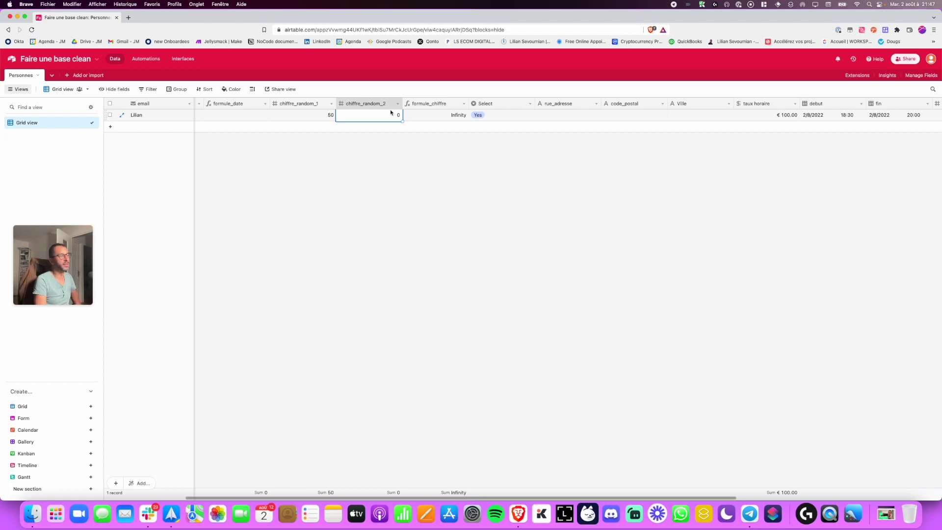
text(1)
key(Return)
click(391, 142)
click(382, 118)
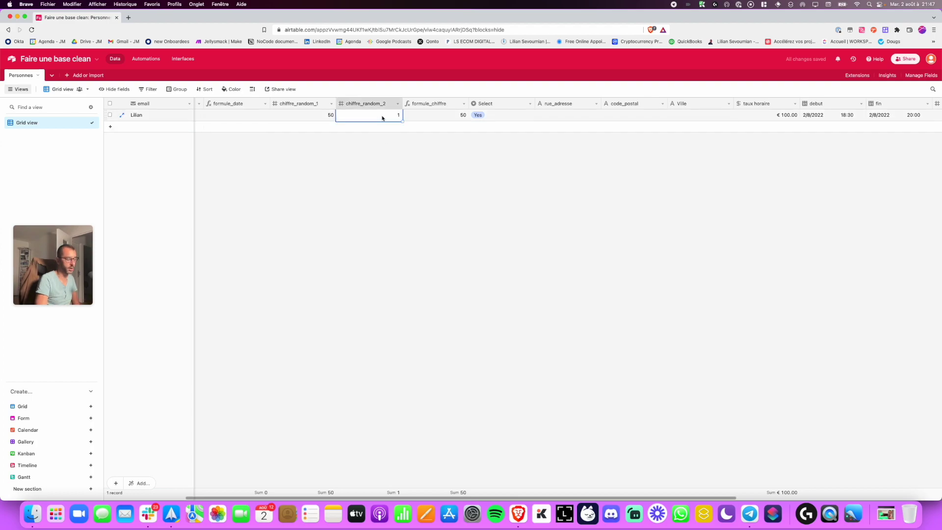
text(0)
click(420, 174)
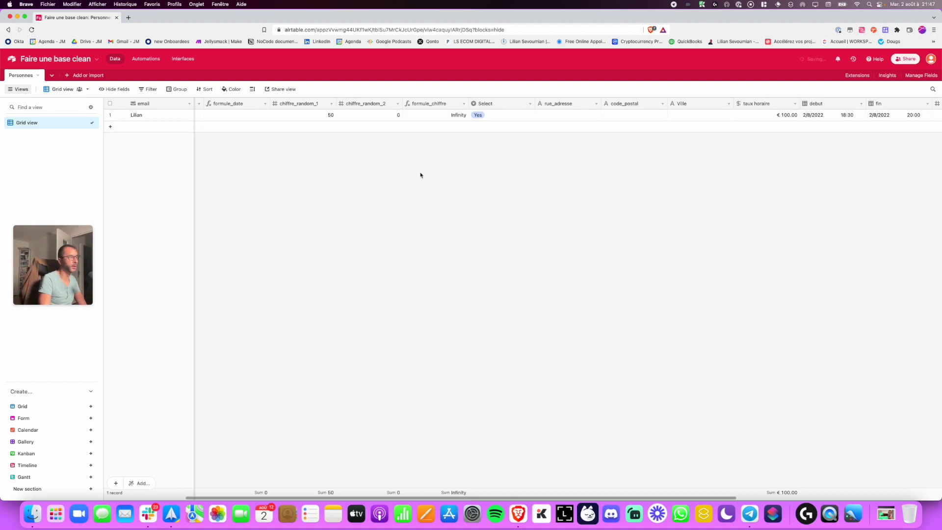
Clear the chiffre_random_2 value in the first record and leave its cell selected.
click(389, 118)
key(BackSpace)
click(396, 165)
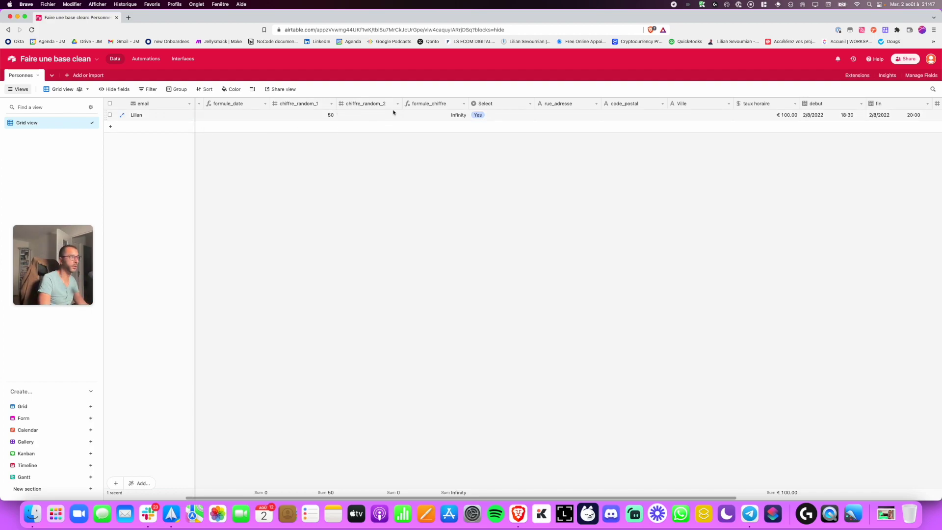
click(372, 119)
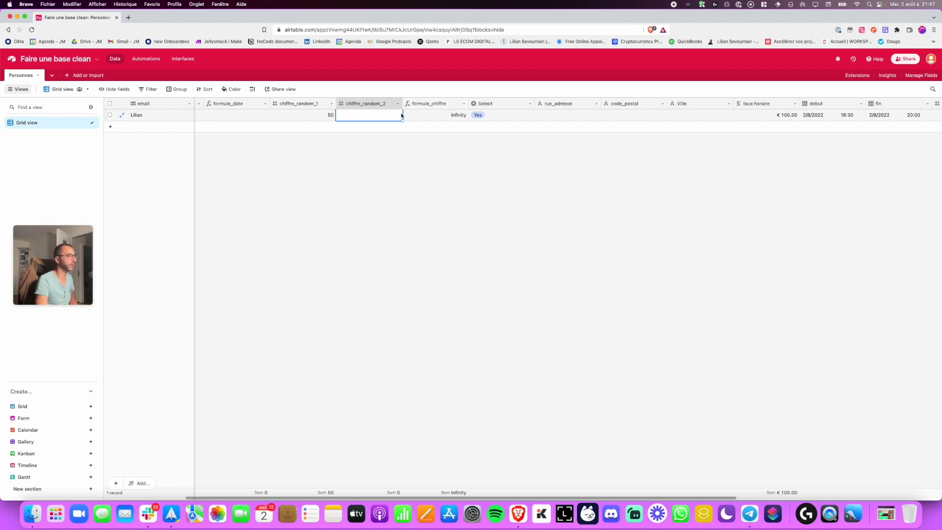
Begin the formule_chiffre formula with IF( and a multi-line and() block above the existing division.
double_click(433, 104)
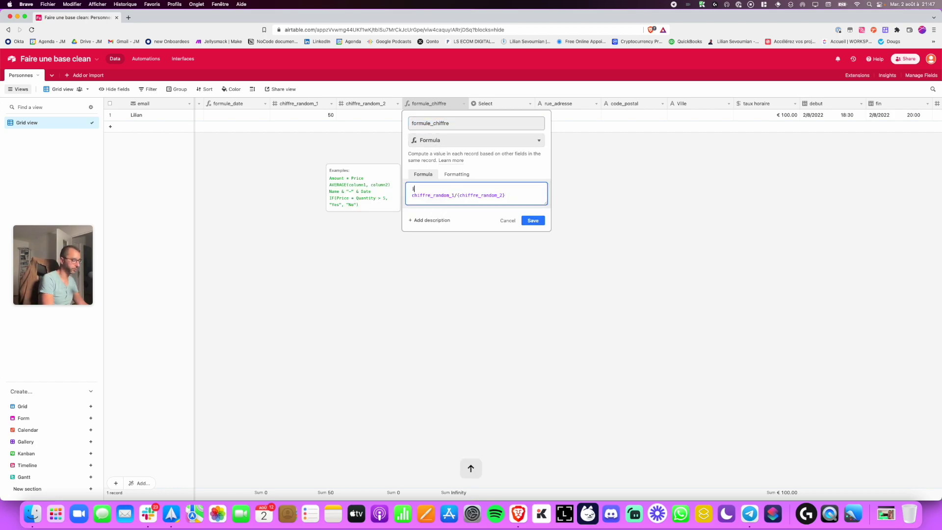
text(IF()
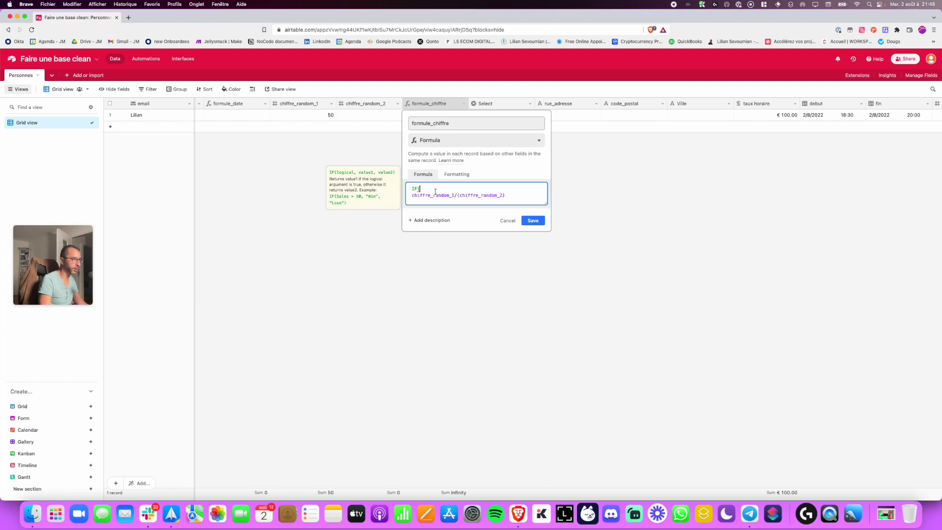
key(Return)
text(and)
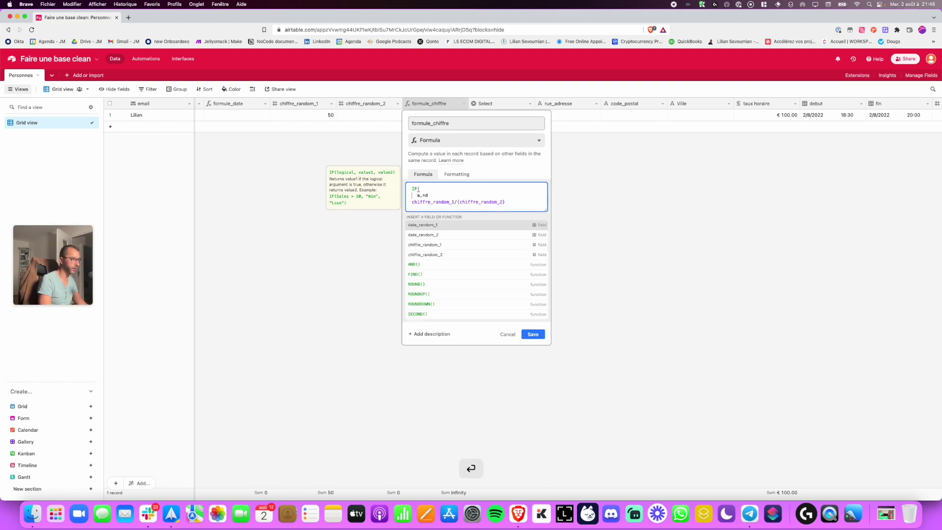
text(()
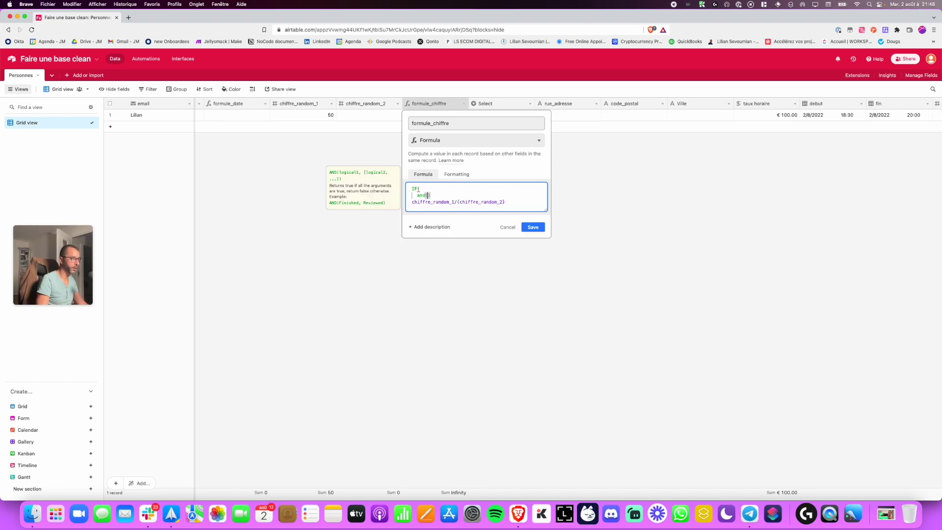
key(Return)
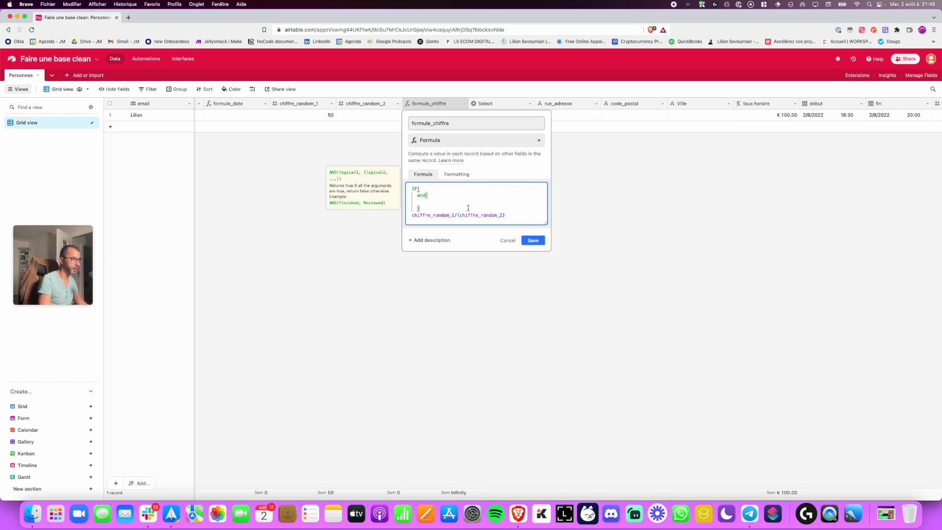
Copy chiffre_random_1 from the division into the and() block as the condition chiffre_random_1>0.
drag(411, 216, 455, 215)
key(super+c)
click(432, 203)
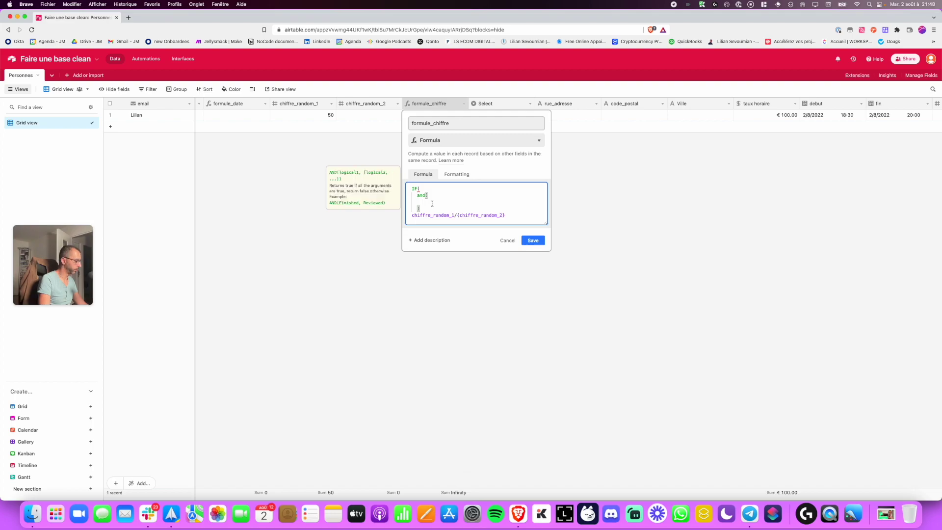
key(super+v)
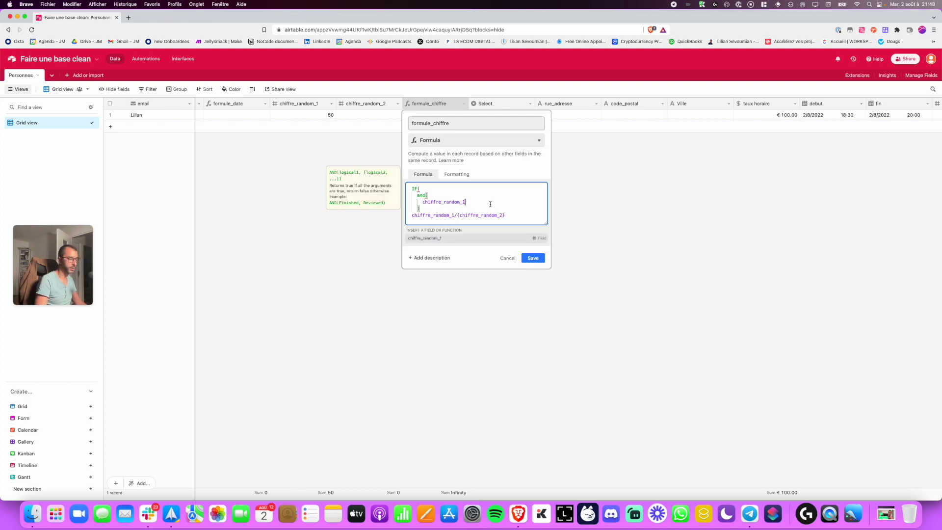
text(>0)
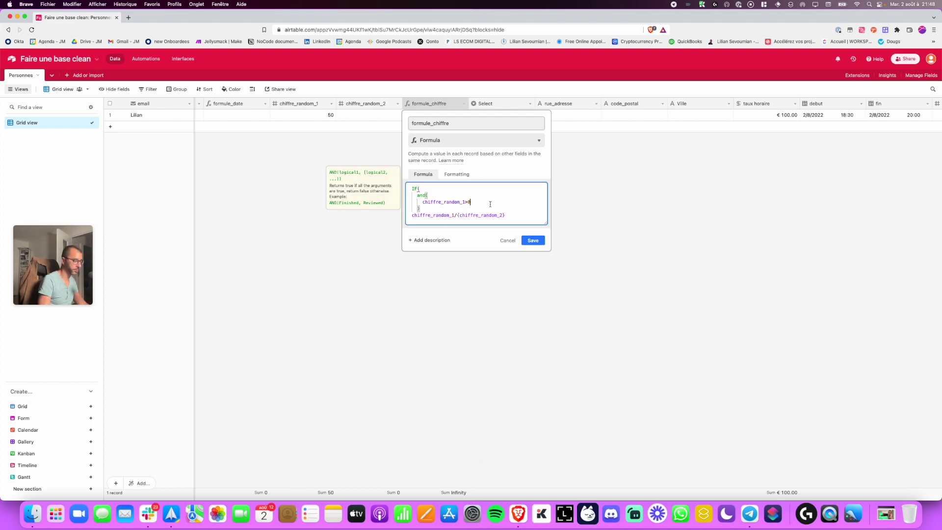
Add {chiffre_random_2}>0 on its own line as the second and() condition, separated from the first by a comma.
drag(458, 215, 502, 215)
key(super+c)
click(479, 202)
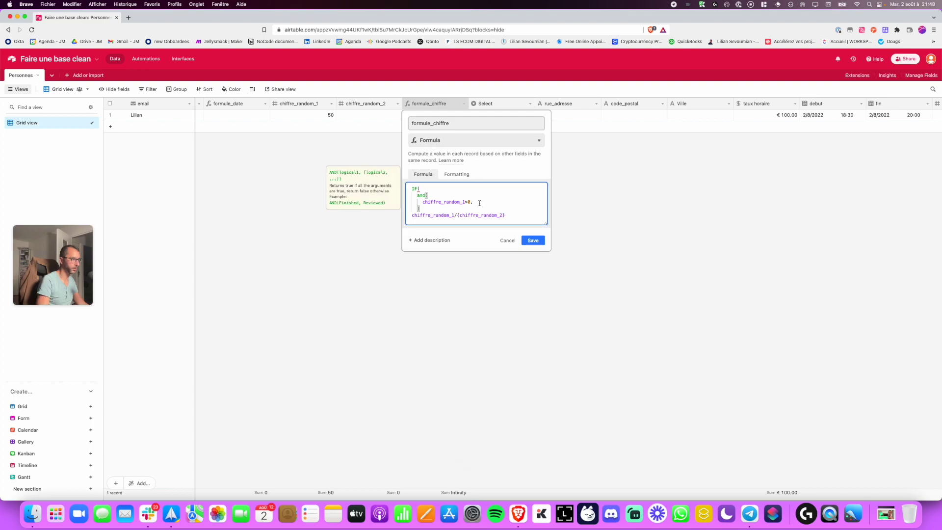
key(Return)
key(super+v)
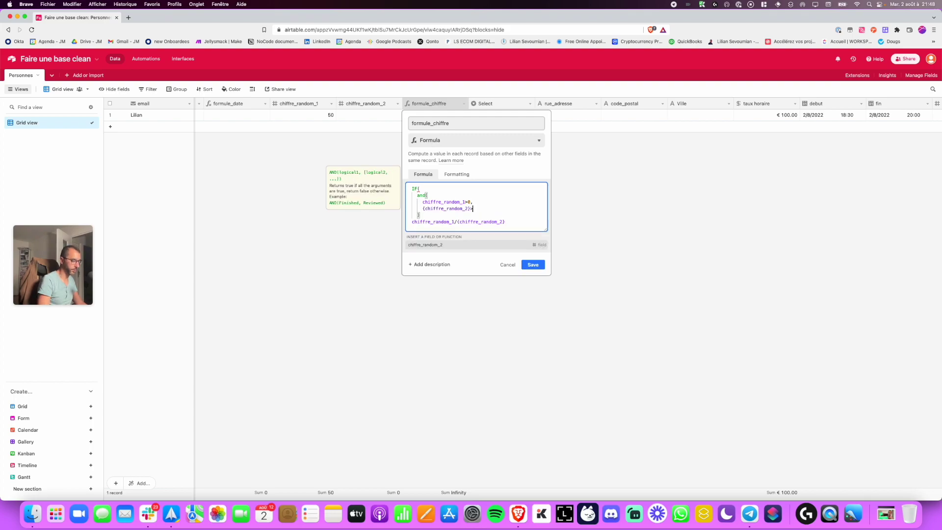
text(>0)
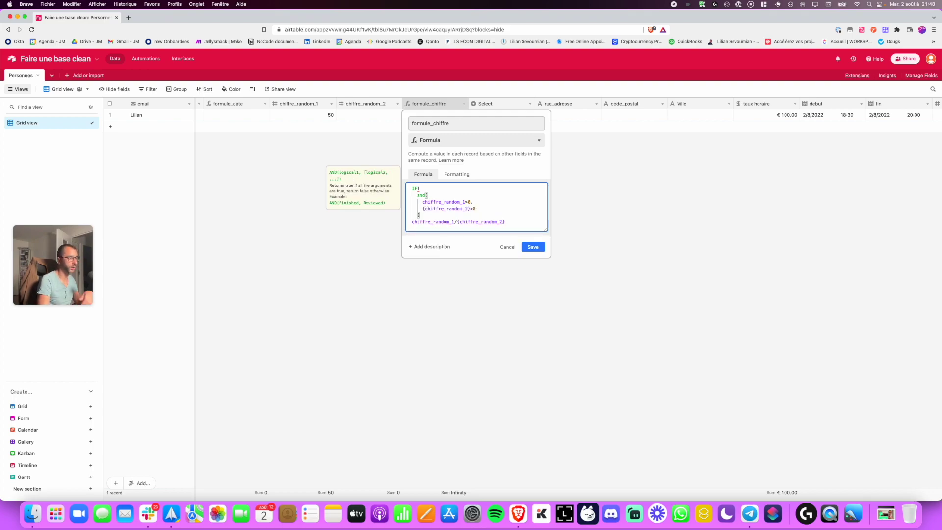
Try to save formule_chiffre, adding a comma after the and() block before the second attempt.
click(532, 247)
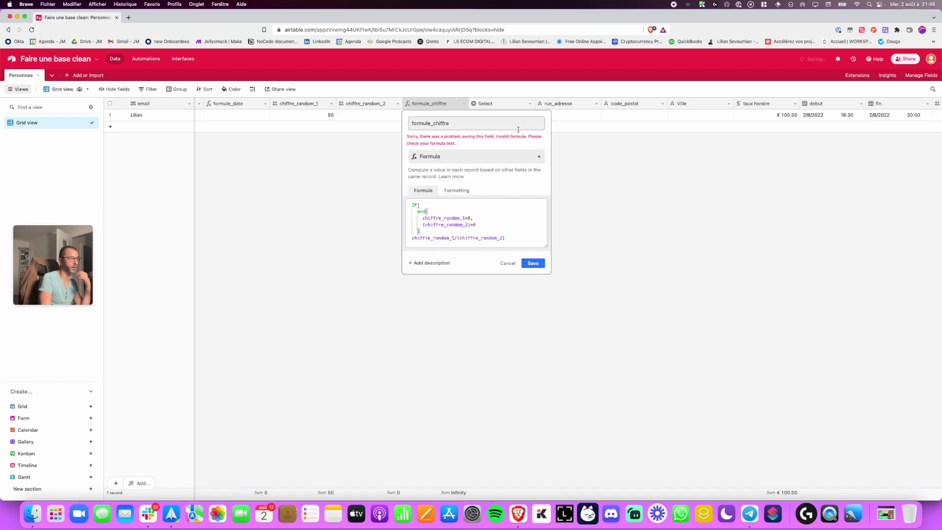
click(441, 230)
text(,)
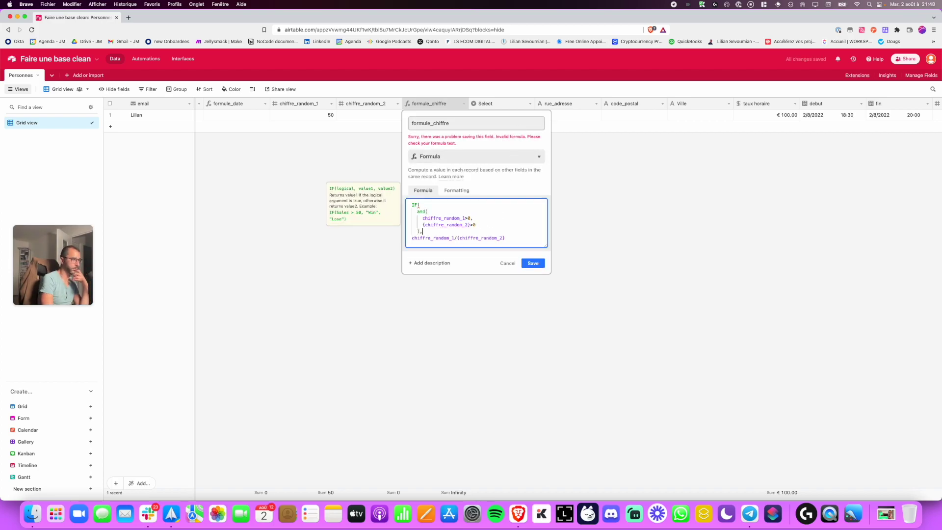
click(533, 263)
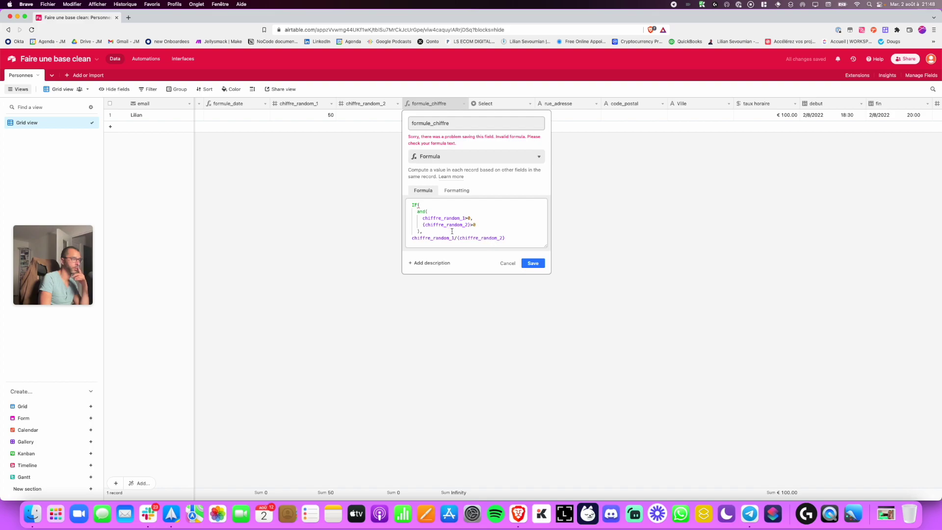
Close the IF expression of formule_chiffre with a closing parenthesis after the division and save the field.
click(447, 230)
click(519, 235)
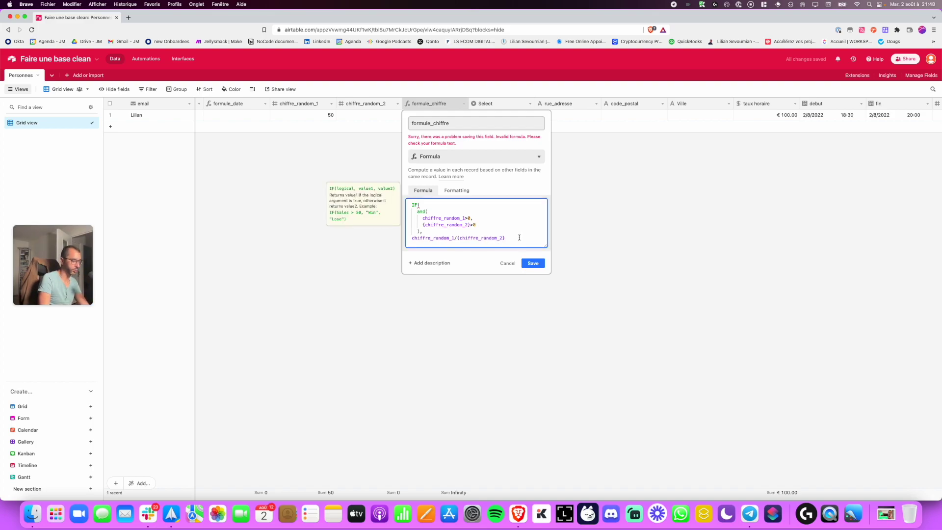
click(532, 263)
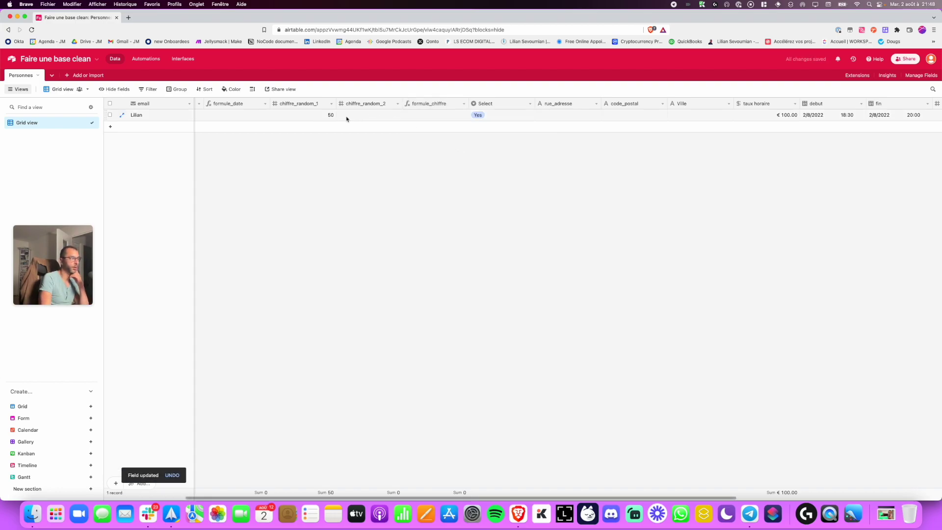
Enter 0 in the record's chiffre_random_2 cell to test formule_chiffre.
click(330, 116)
click(372, 119)
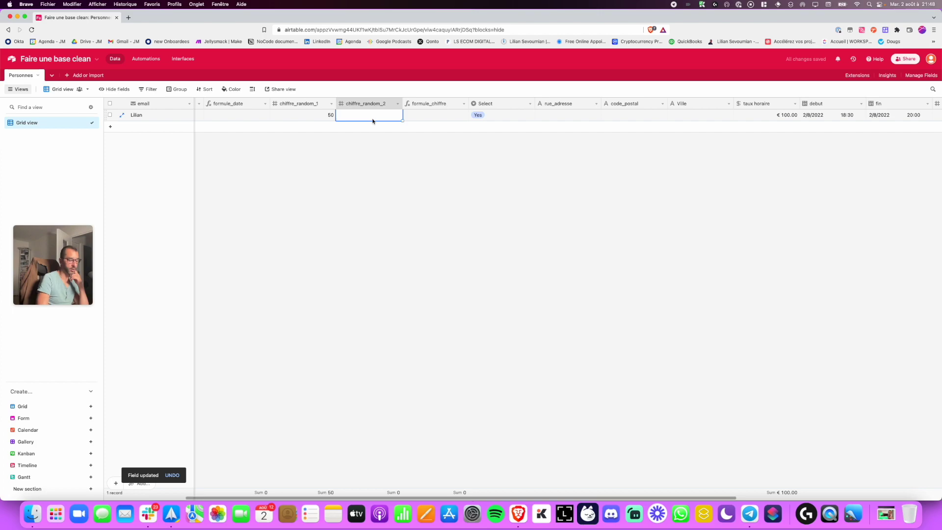
text(0)
click(375, 153)
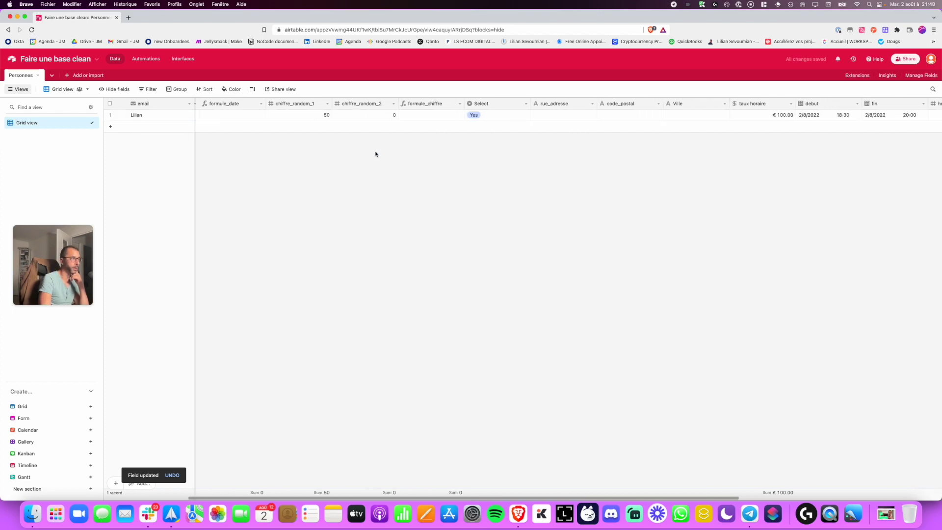
Change the number format of chiffre_random_2 from integer to one decimal place and save the field.
click(379, 114)
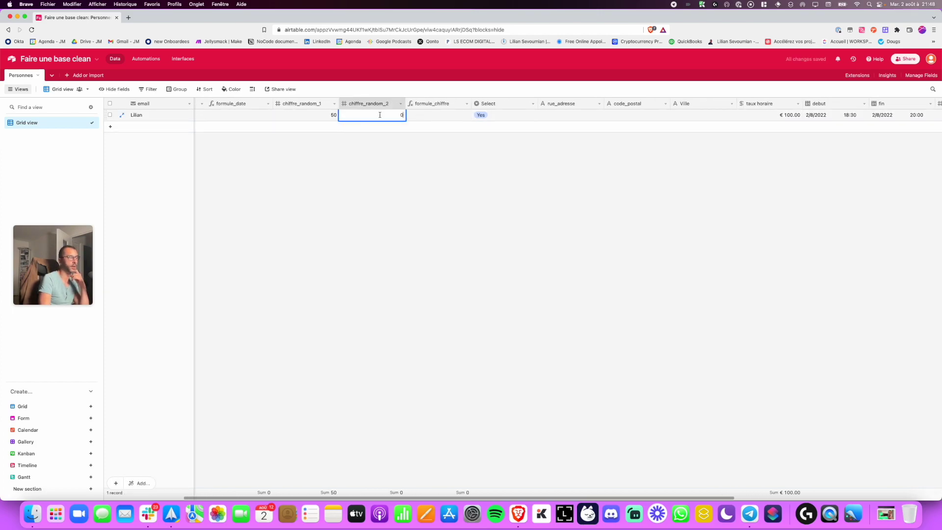
double_click(367, 104)
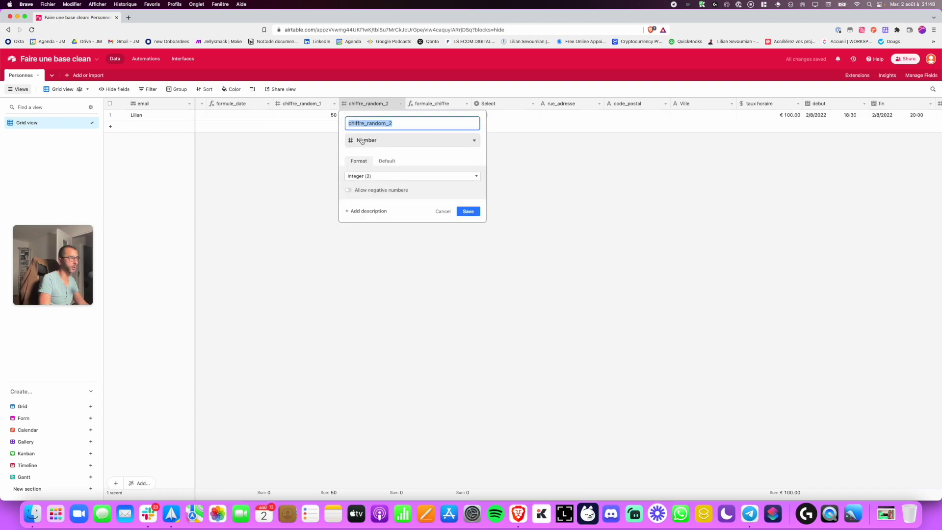
click(372, 176)
click(365, 168)
click(468, 231)
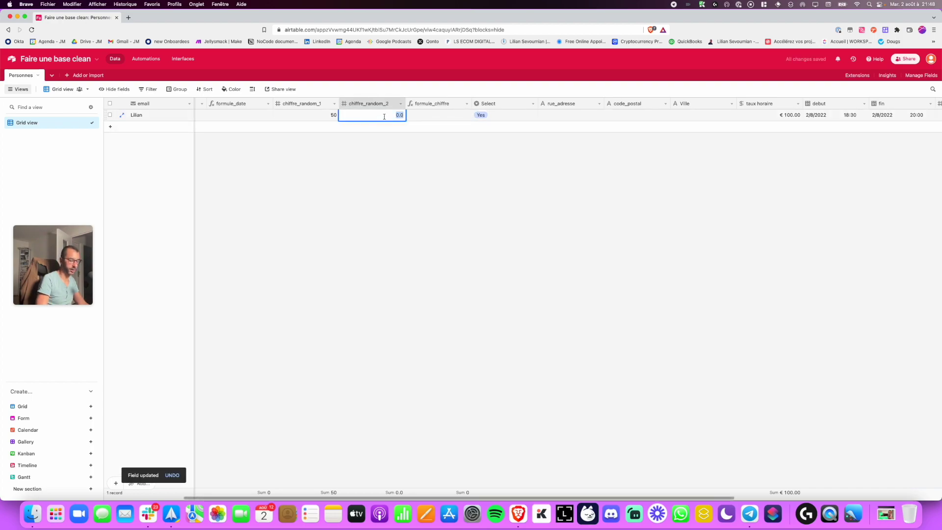
Test formule_chiffre by entering 0.1 in chiffre_random_2 and then 0 in chiffre_random_1.
text(.1)
key(Return)
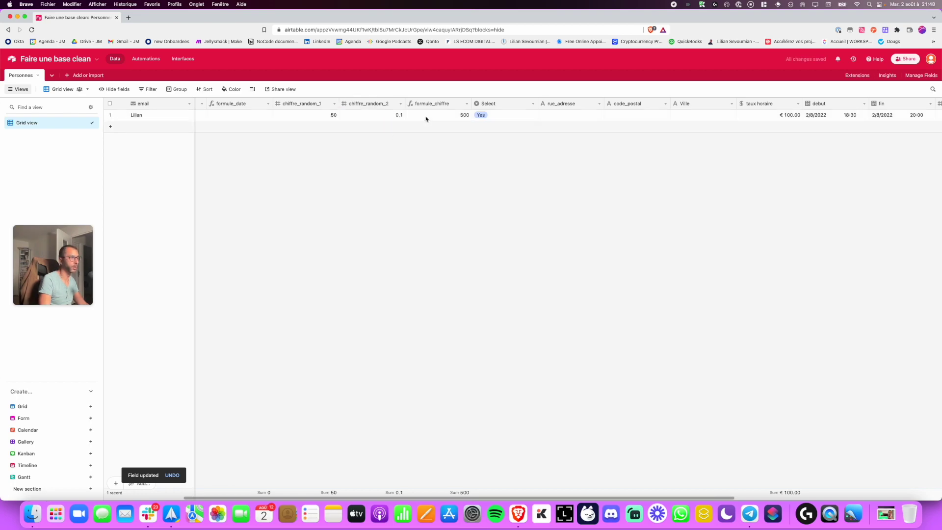
click(331, 117)
text(0)
key(Return)
click(353, 173)
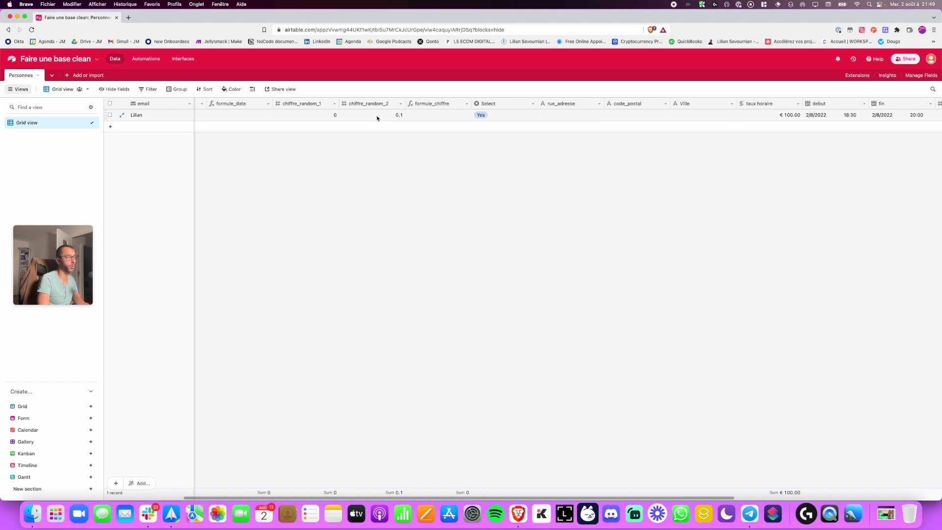
Add 0 as the value formule_chiffre returns when its condition is false, after the division, and save the field.
click(450, 115)
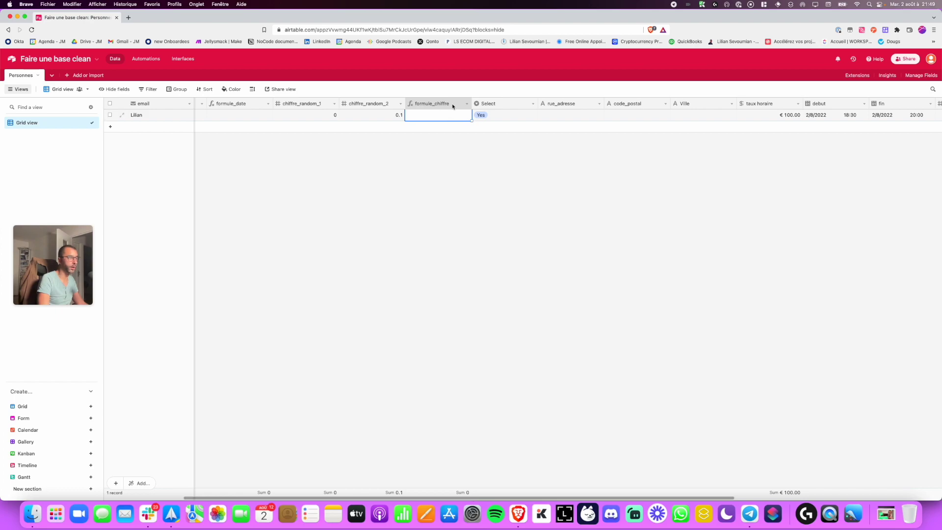
double_click(441, 104)
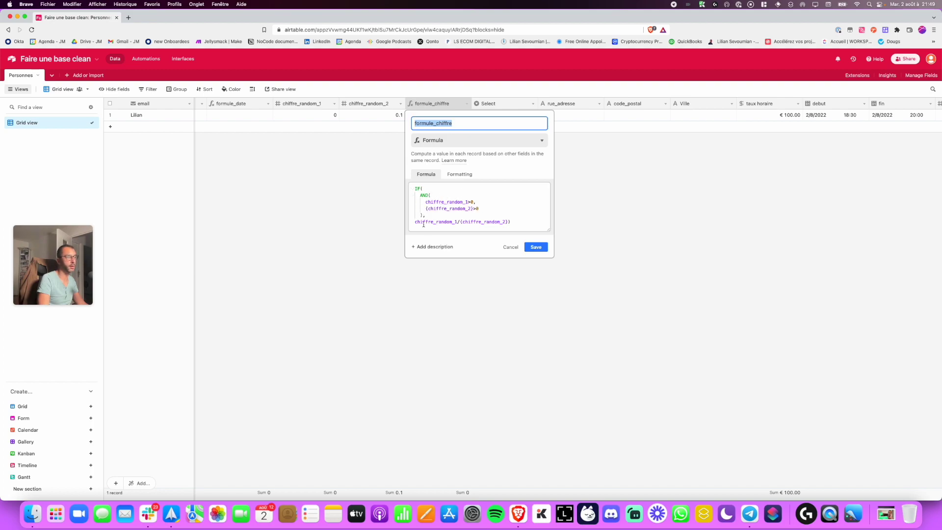
click(513, 224)
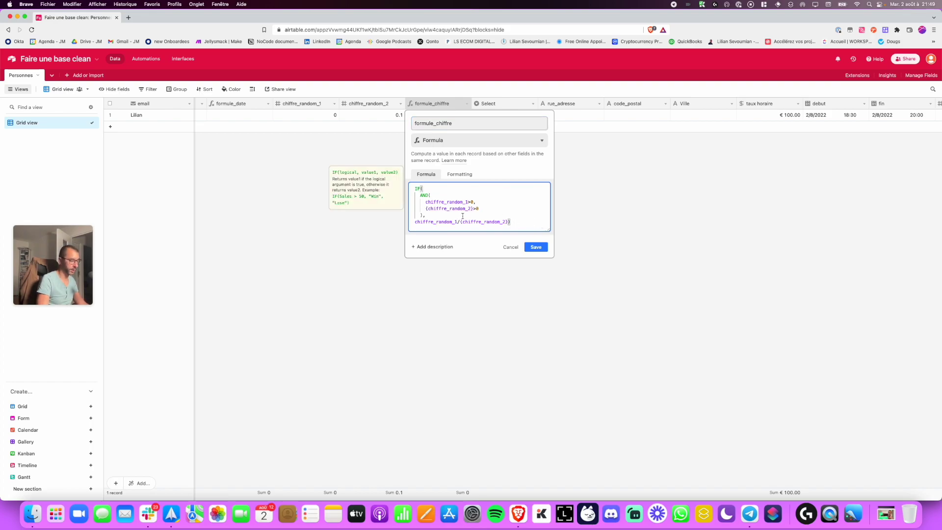
text(,0)
click(535, 246)
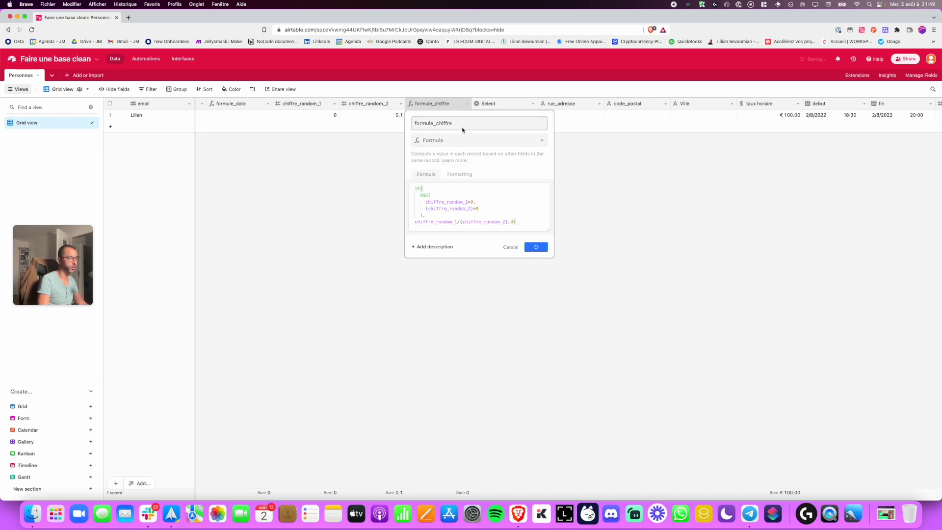
Set the record's chiffre_random_1 to 10 to test the updated formule_chiffre.
click(448, 116)
click(315, 115)
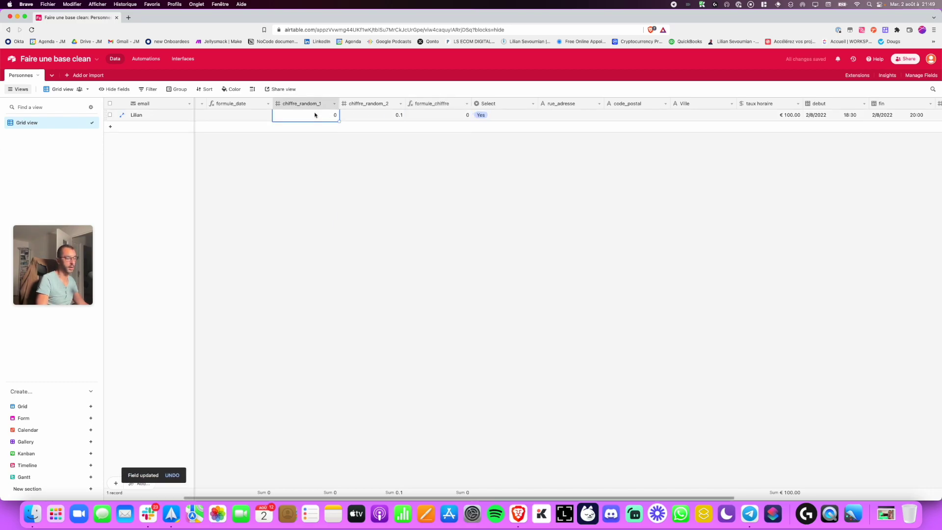
text(10)
key(Escape)
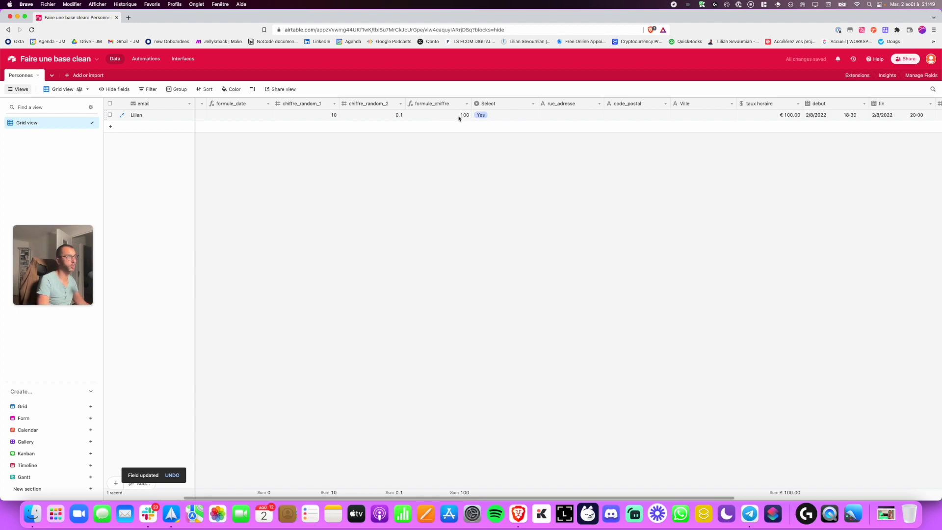
Clear the Yes value from the record's Select cell.
scroll(450, 160, right, 5)
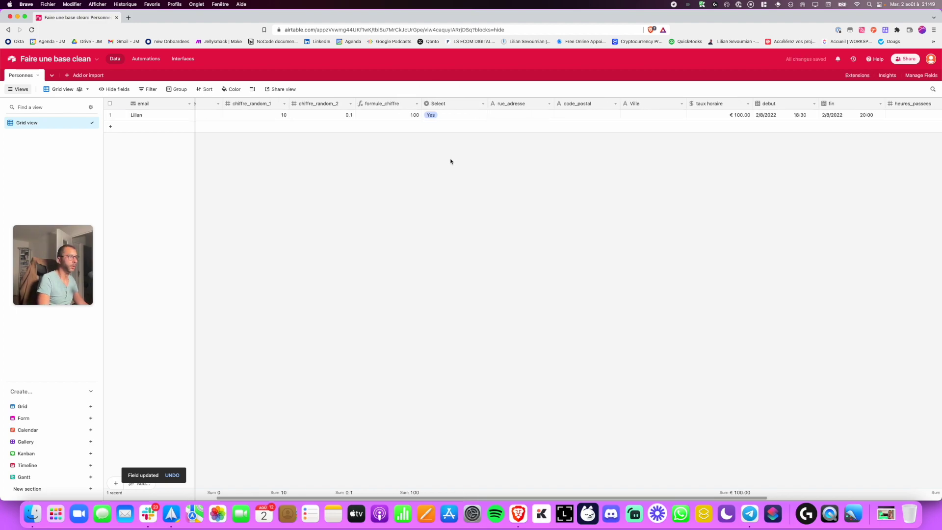
scroll(448, 158, left, 2)
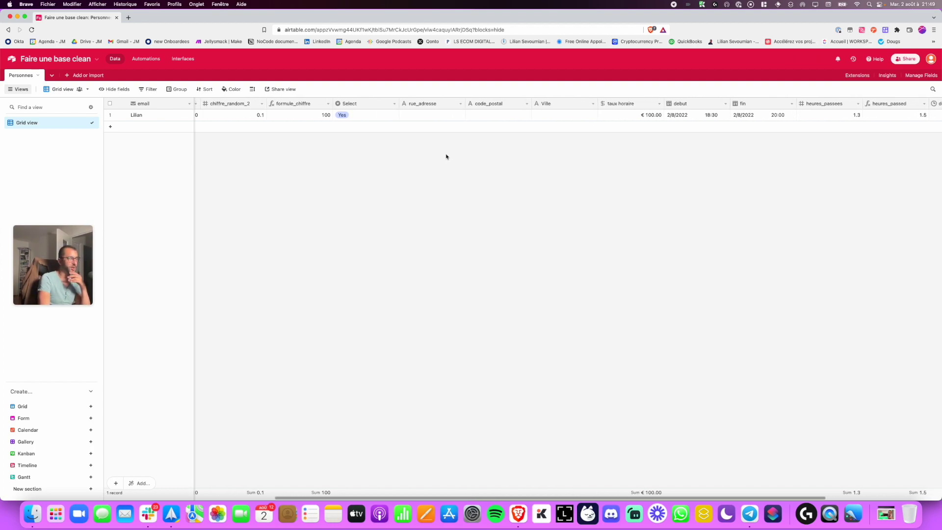
click(353, 116)
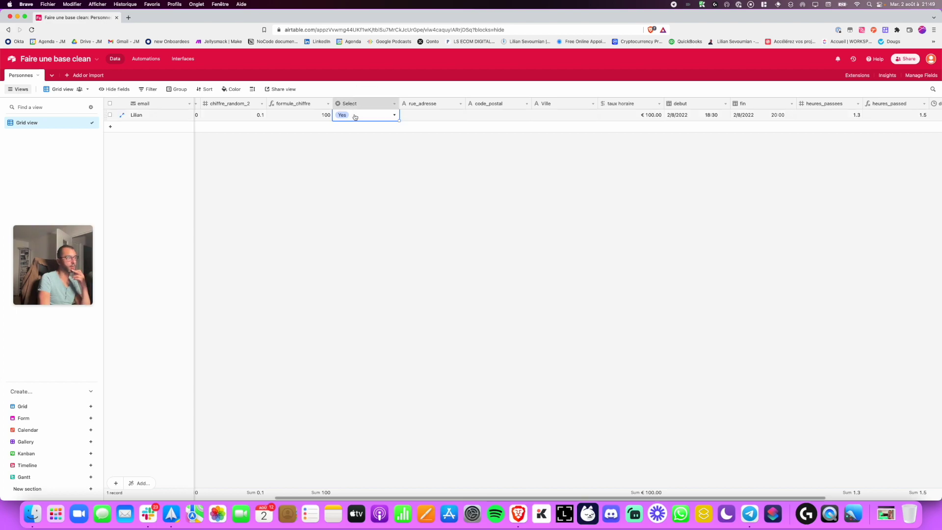
click(353, 115)
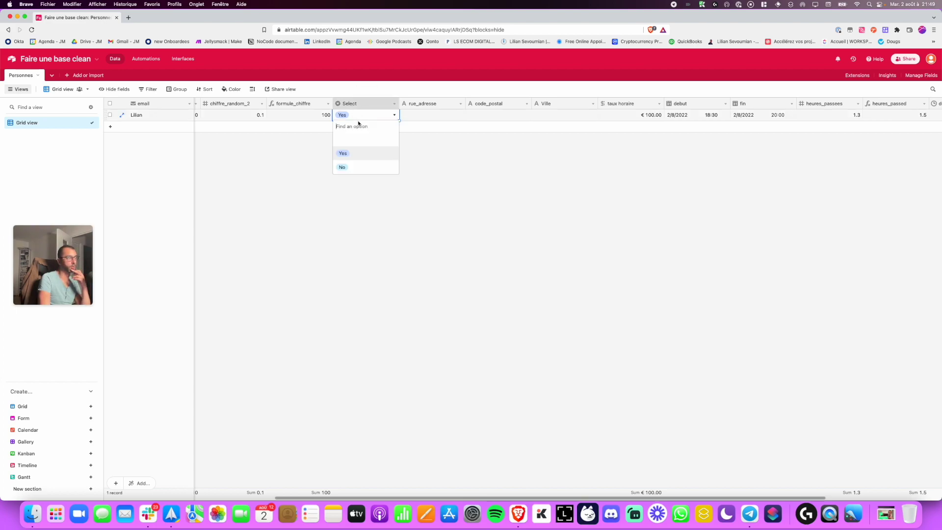
click(348, 151)
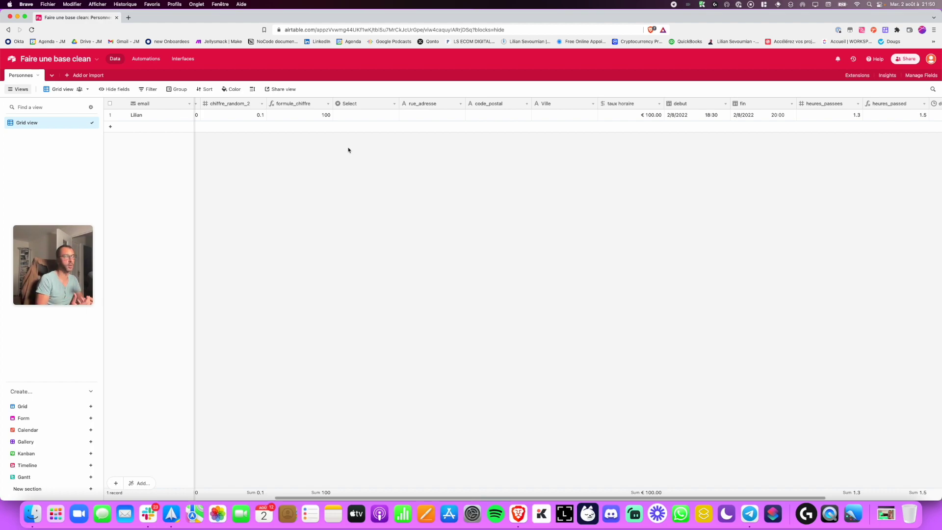
click(360, 119)
click(360, 122)
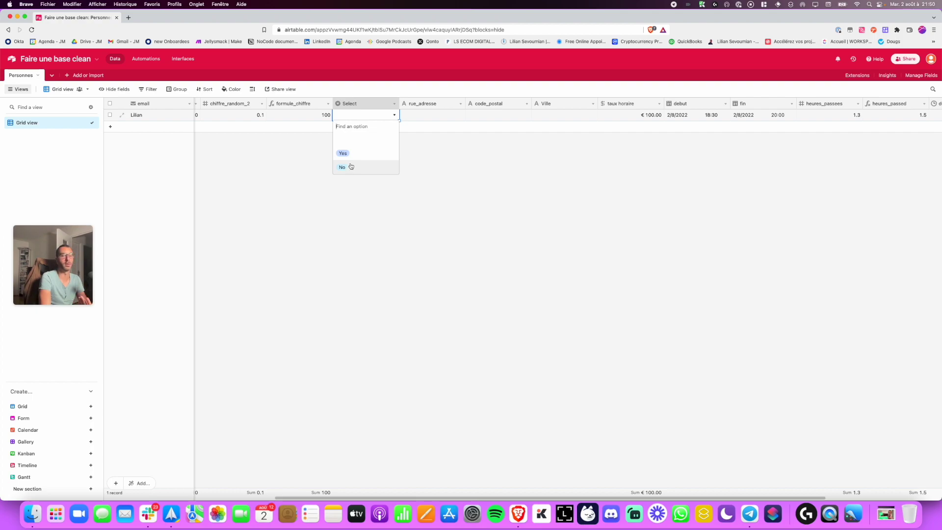
click(359, 214)
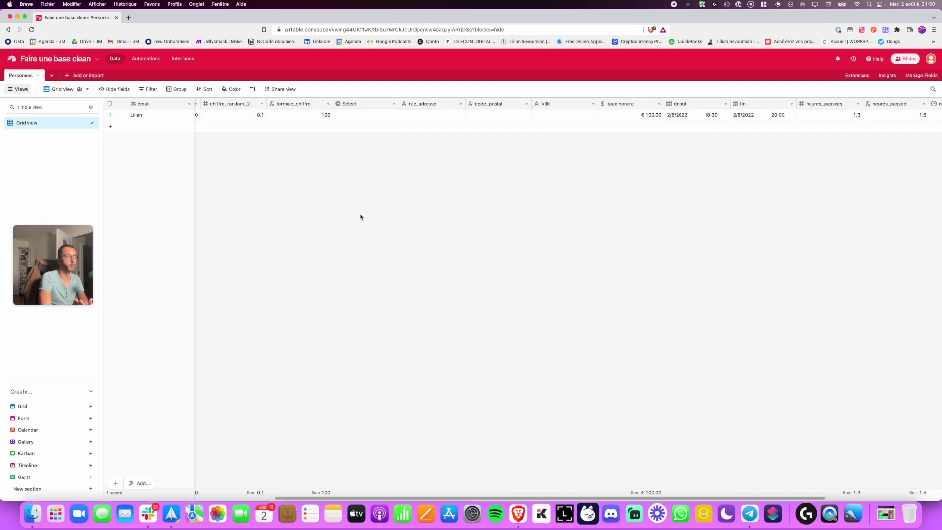
click(353, 114)
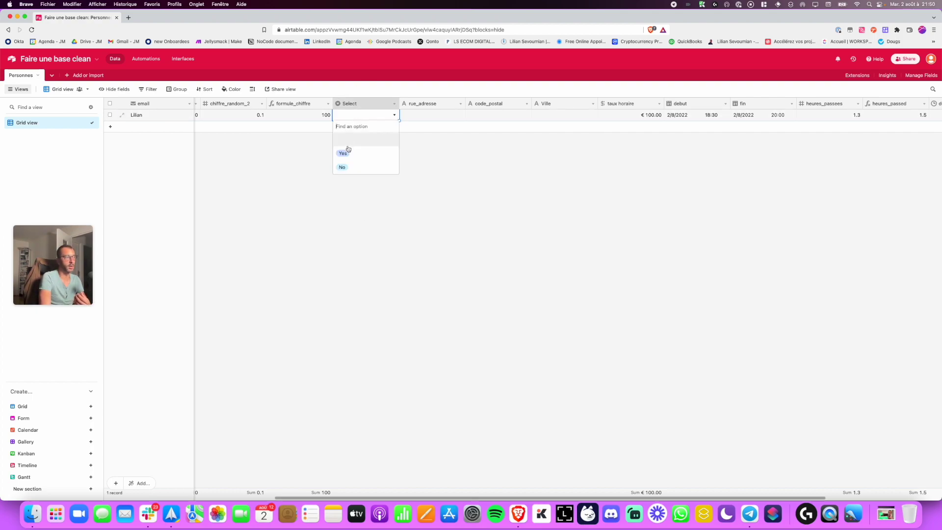
key(Escape)
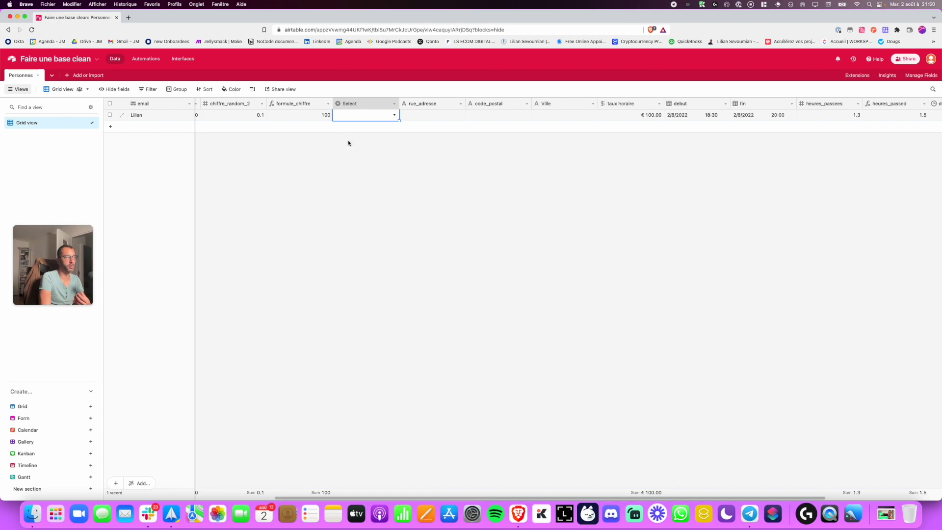
Create the new options Oui and NoN$ directly from the record's Select cell.
click(359, 116)
text(Oui)
key(Return)
text(NoN$)
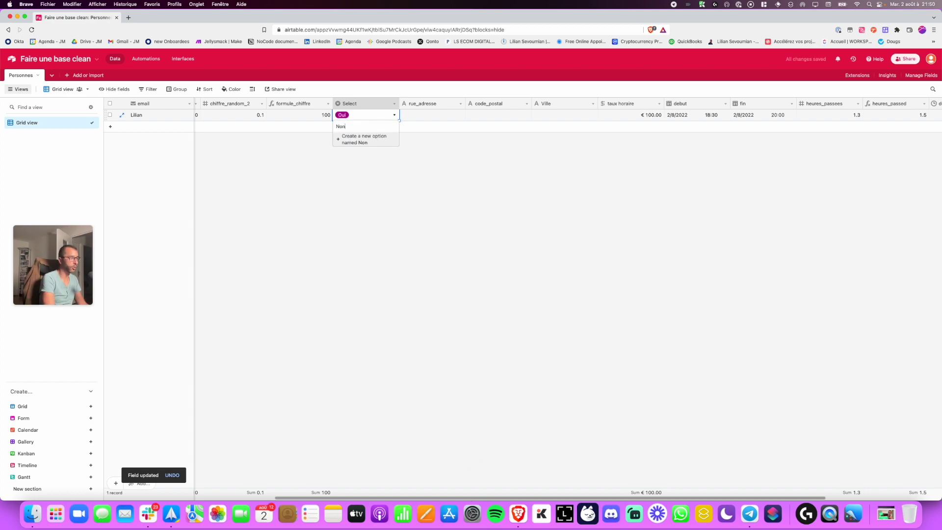
key(Return)
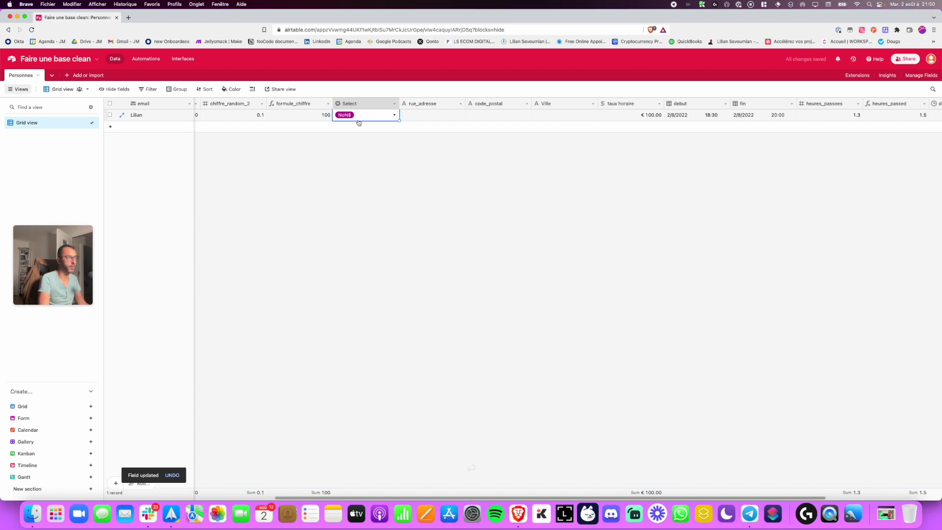
Delete all options of the Select field, convert it to a Checkbox field, and try ticking and unticking the record's box.
double_click(361, 107)
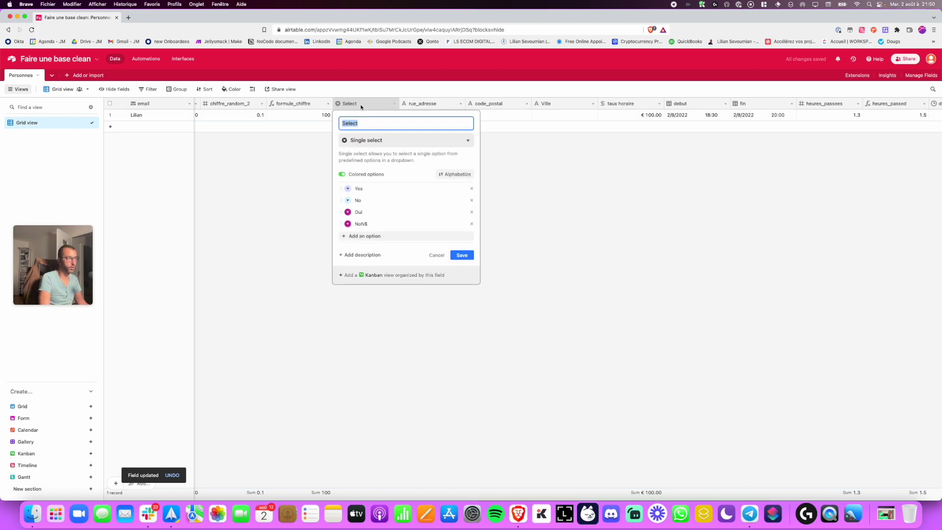
click(470, 189)
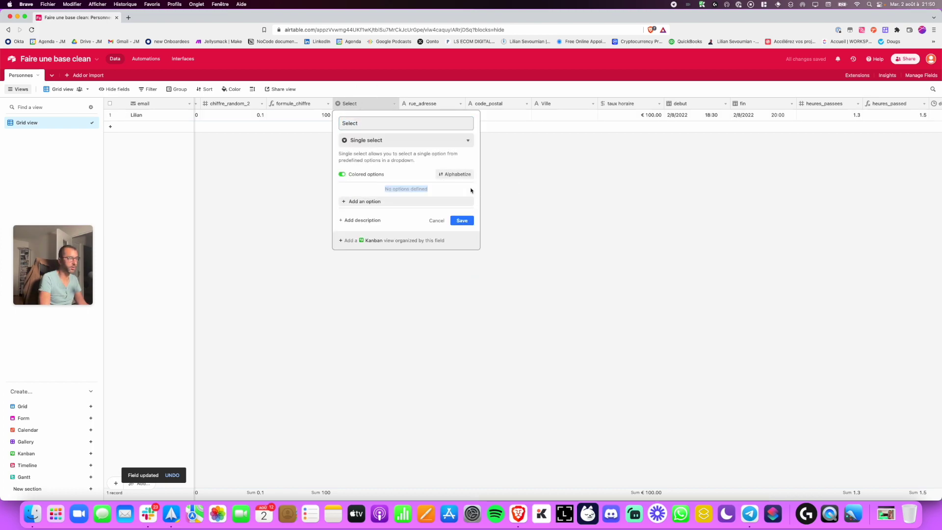
click(399, 141)
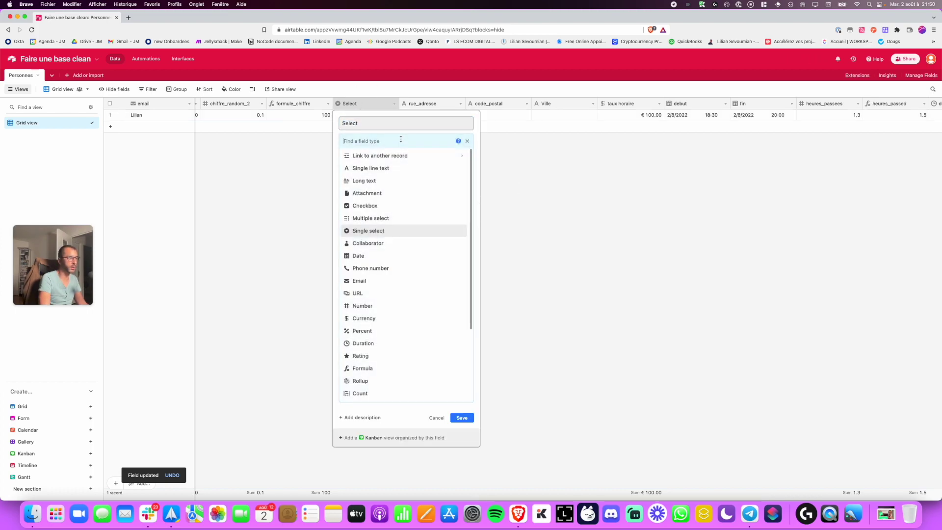
click(365, 206)
click(460, 190)
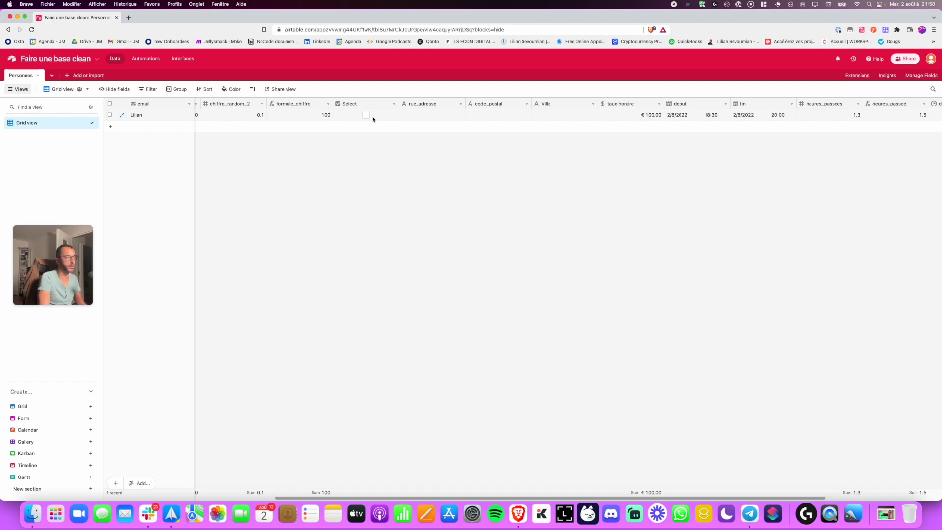
click(368, 117)
click(368, 118)
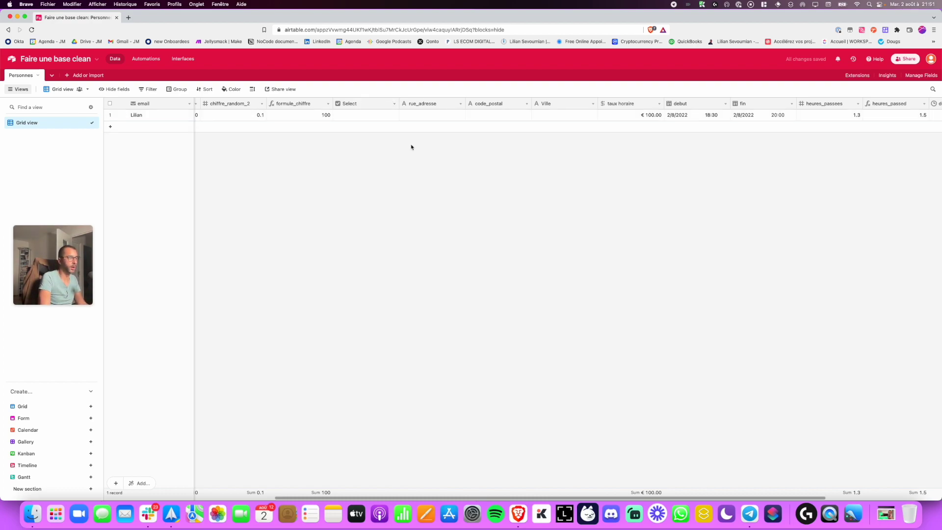
Fill in the record's street address in rue_adresse and its postal code in code_postal.
scroll(416, 115, right, 2)
click(396, 117)
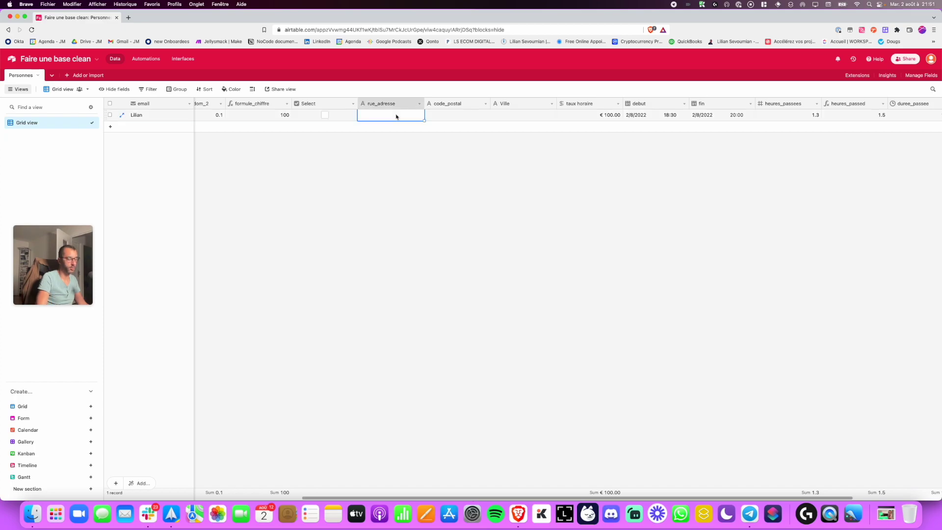
text(110)
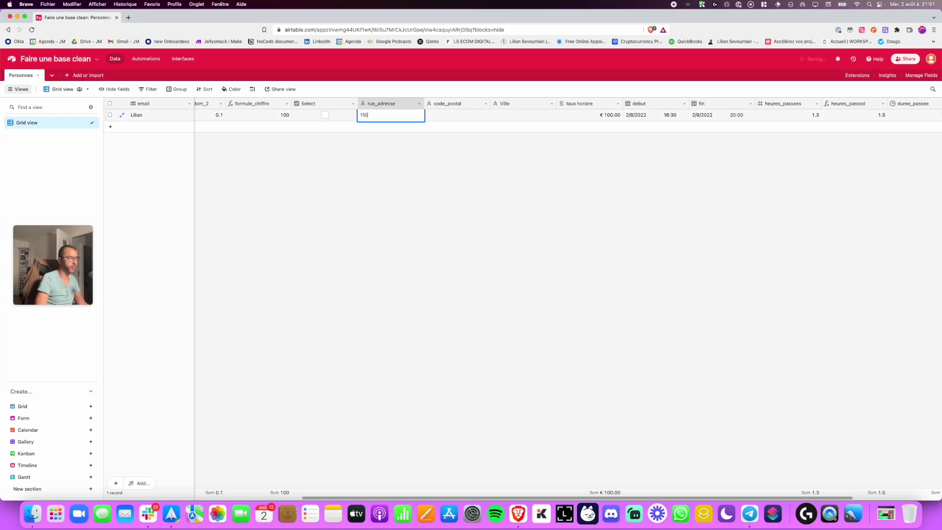
text(, rue de paris)
key(Tab)
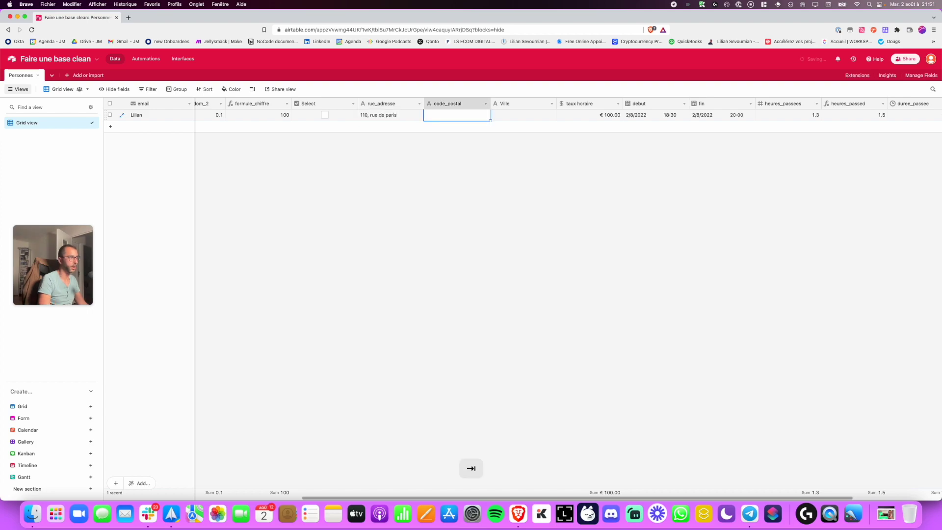
text(75001)
key(Tab)
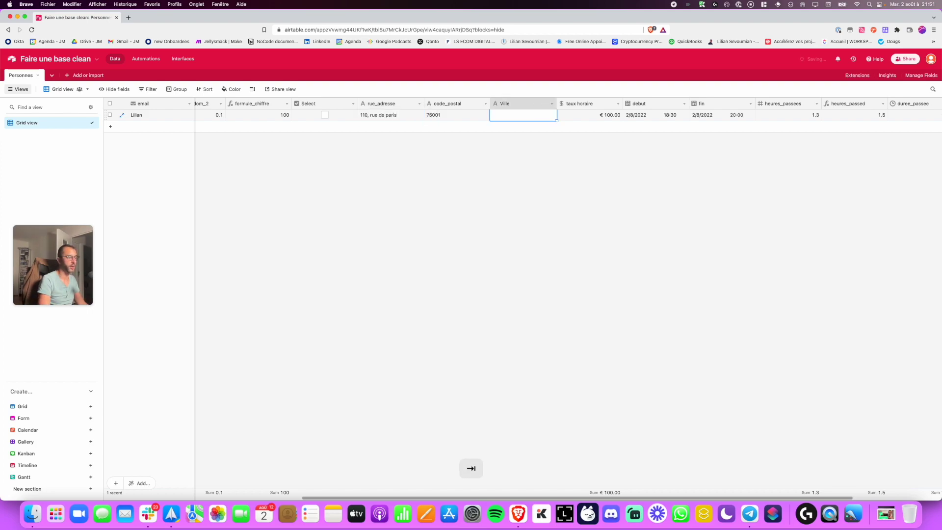
Enter the city in the record's Ville cell, and review the field types offered for code_postal without saving.
text(Paris)
click(406, 189)
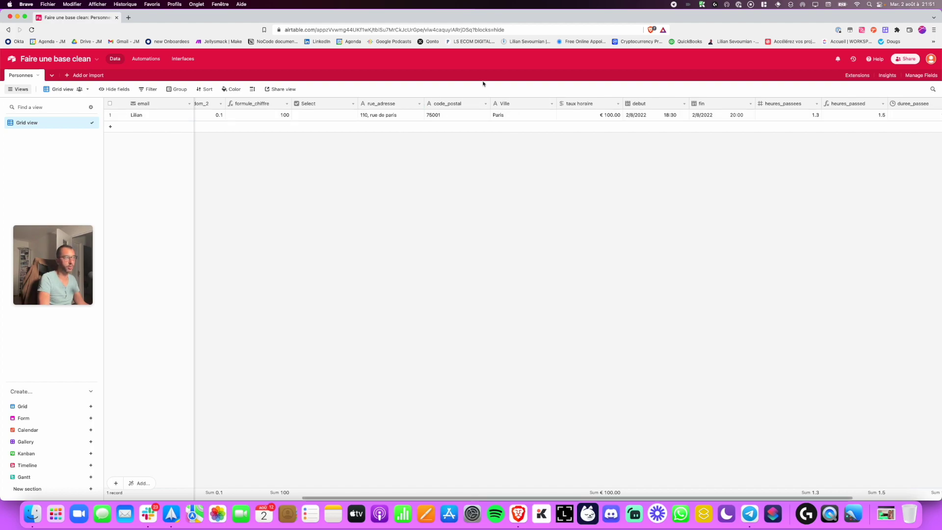
double_click(457, 107)
click(451, 141)
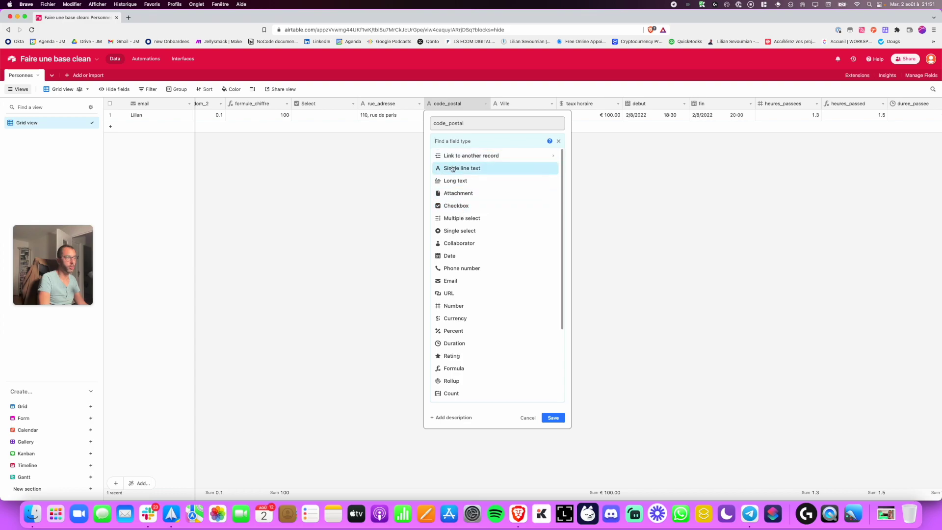
click(527, 418)
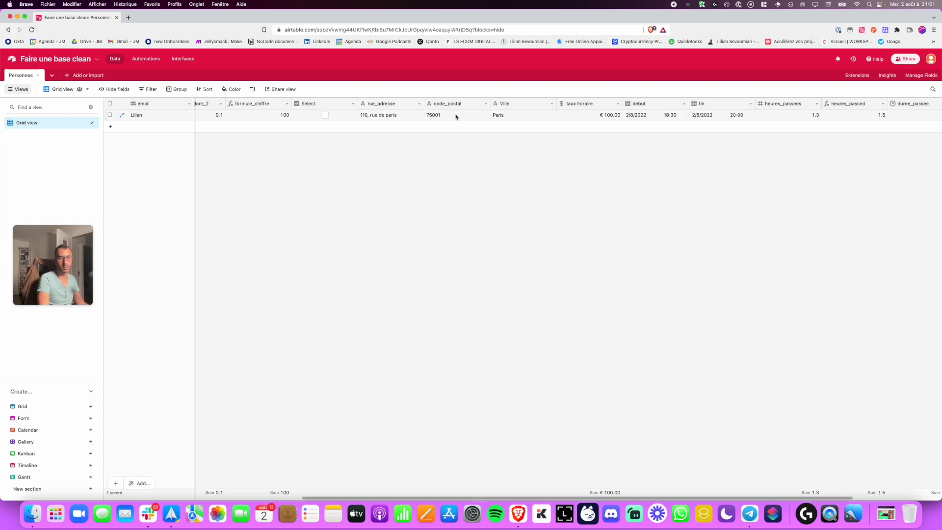
Examine the record's billing fields, comparing heures_passees, taux horaire and debut.
scroll(456, 116, right, 3)
scroll(456, 117, right, 10)
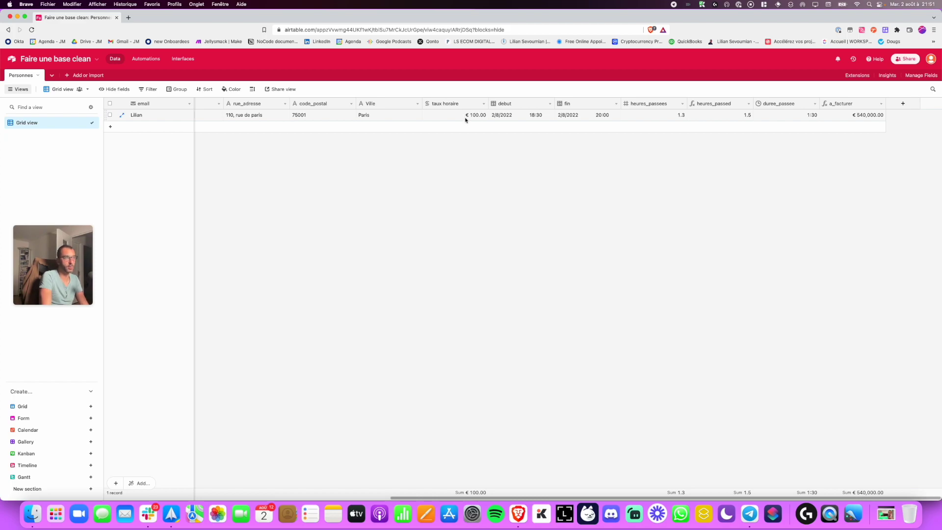
click(655, 104)
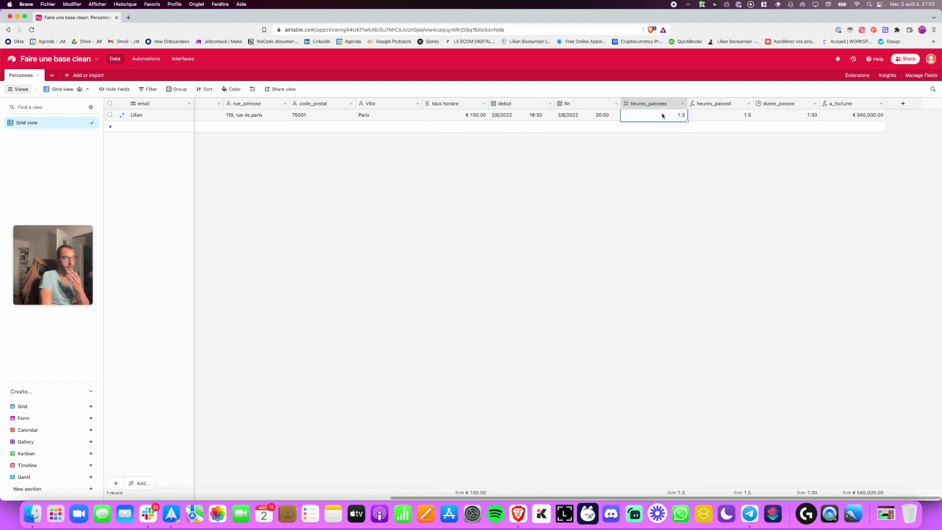
click(543, 151)
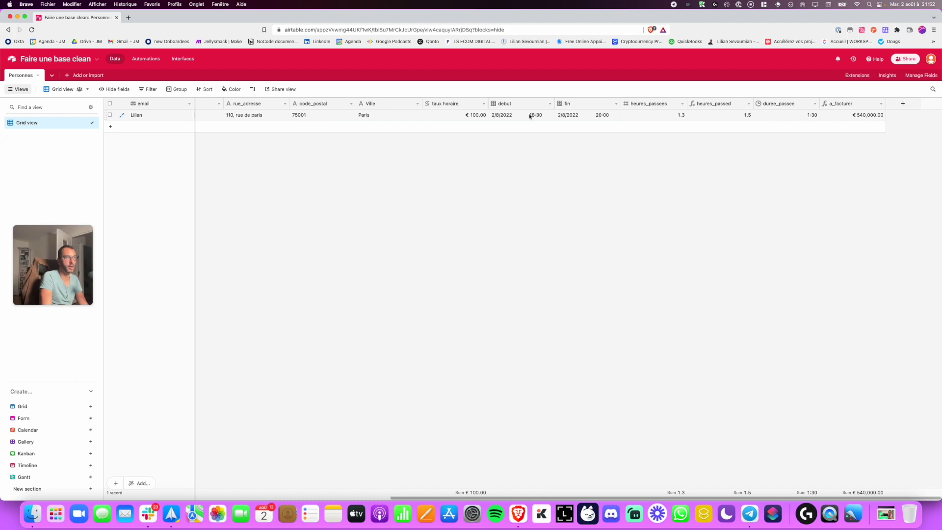
click(677, 115)
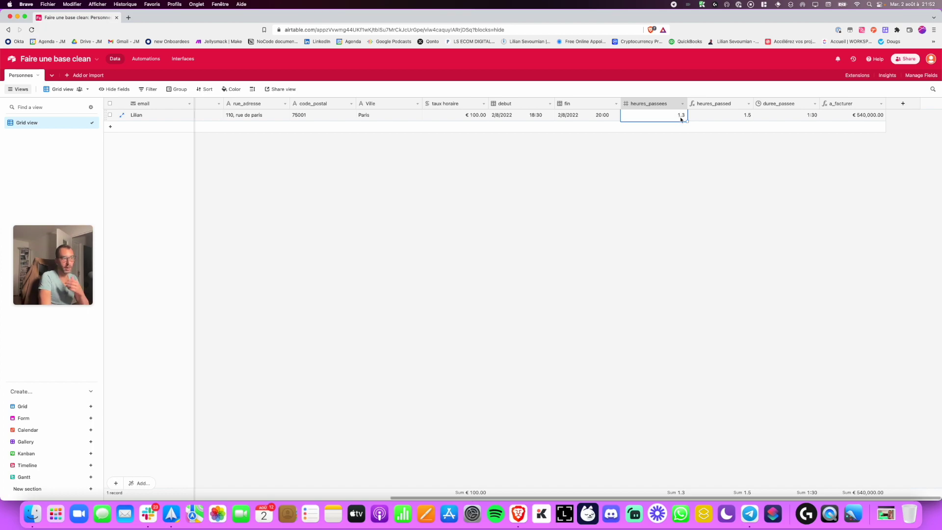
click(468, 117)
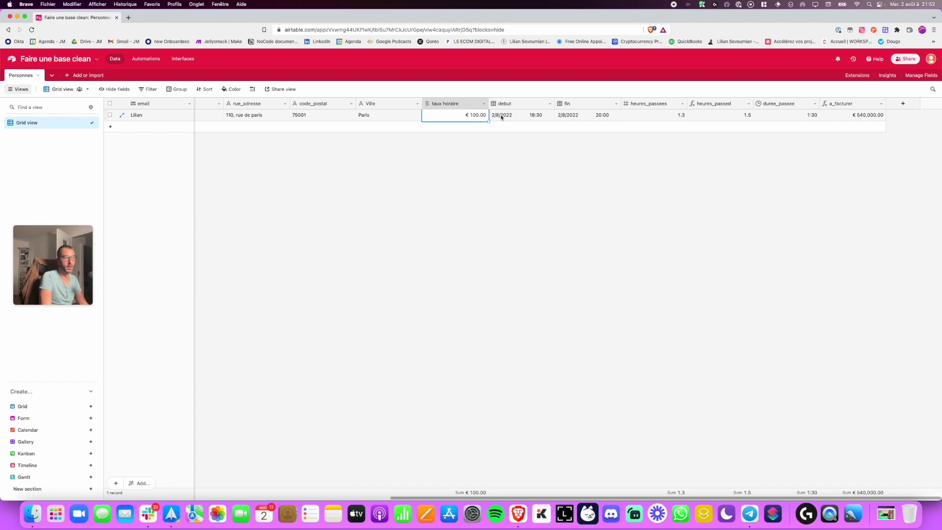
click(534, 116)
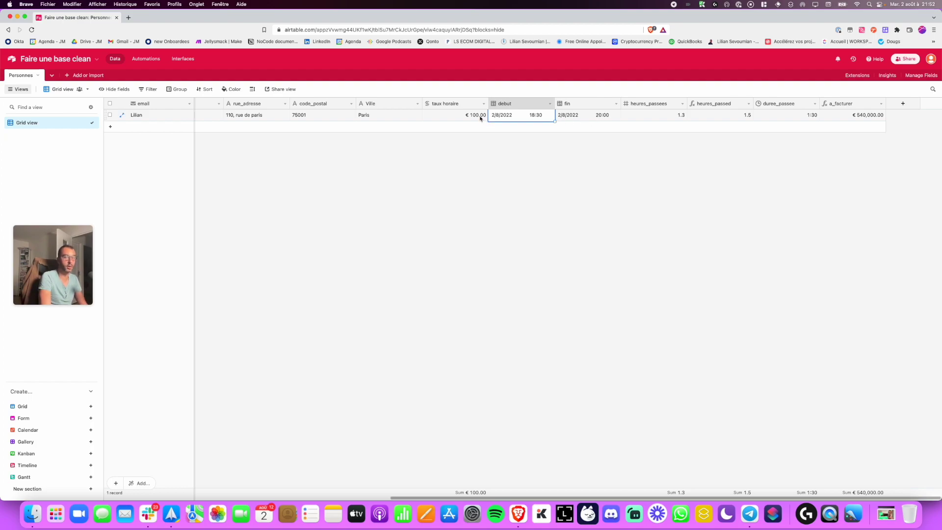
click(509, 150)
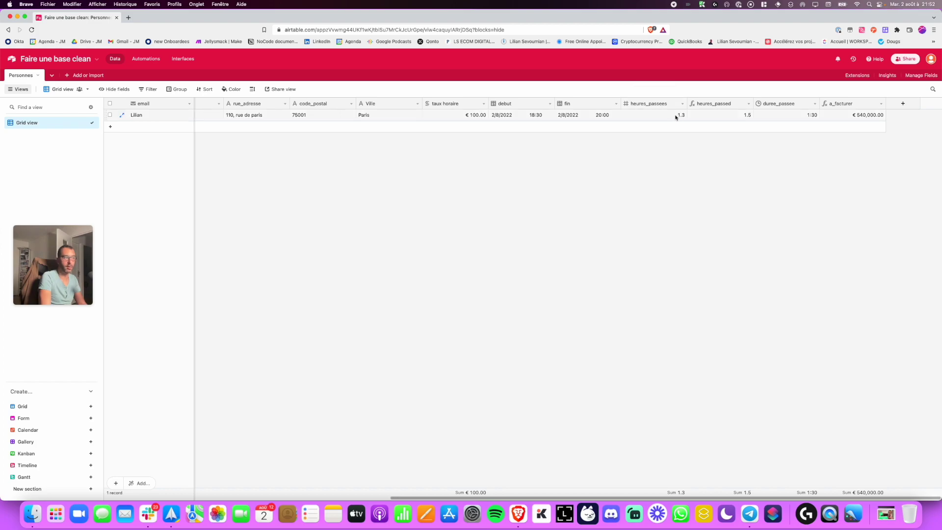
Change the heures_passed formula to use the unit "h" in DATETIME_DIFF, remove both divisions by 60, and check the record's result.
double_click(717, 104)
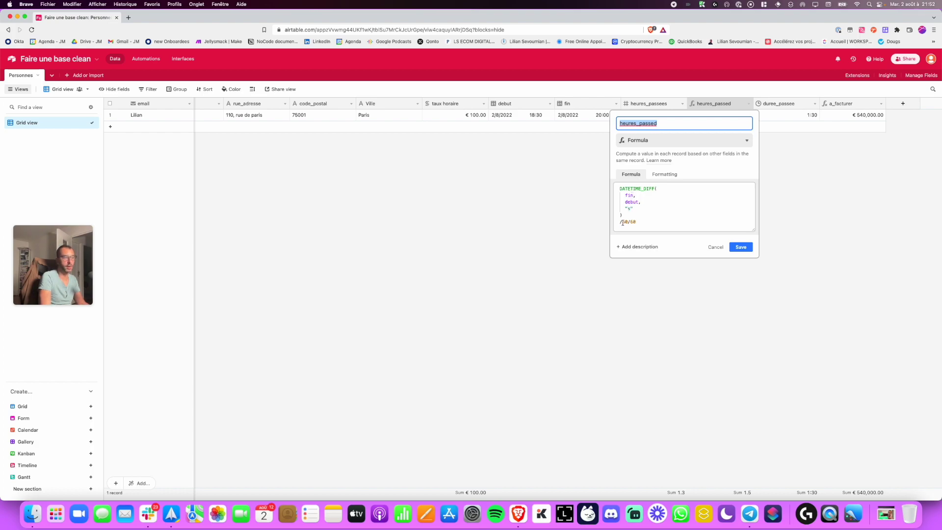
click(637, 221)
double_click(634, 222)
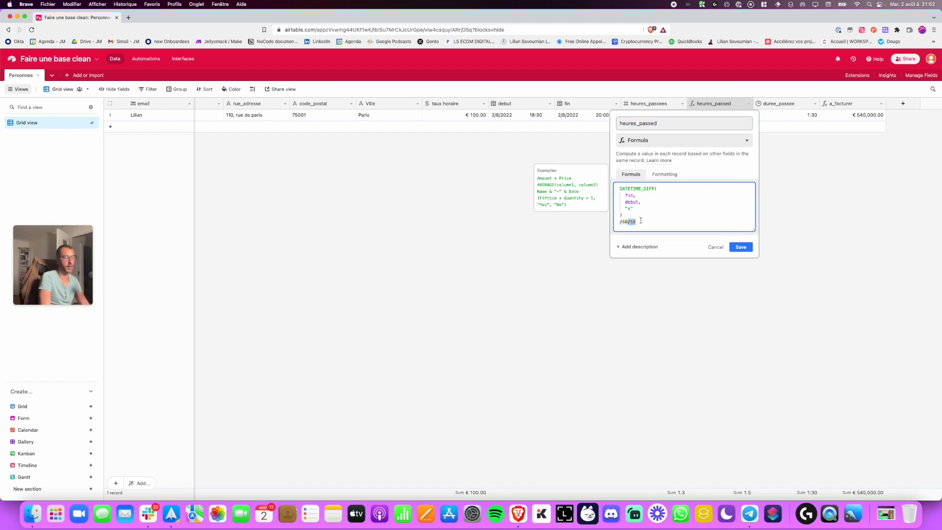
key(BackSpace)
key(BackSpace)
key(BackSpace)
key(BackSpace)
key(BackSpace)
key(BackSpace)
key(Left)
key(Left)
key(Left)
key(BackSpace)
text(h)
click(751, 248)
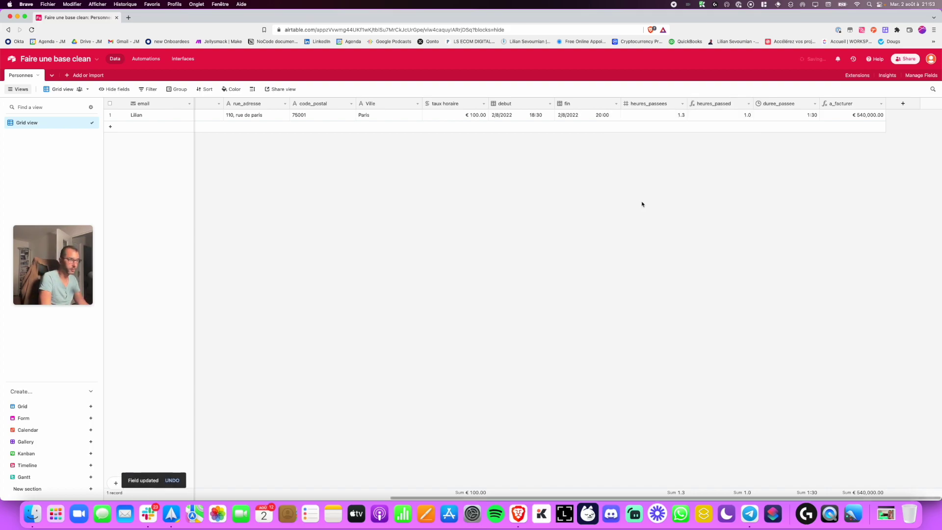
click(746, 117)
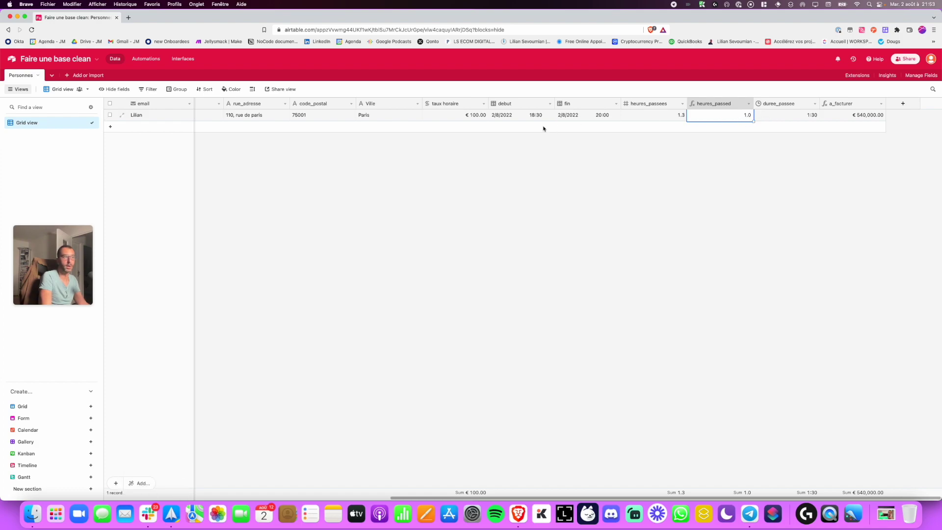
click(690, 159)
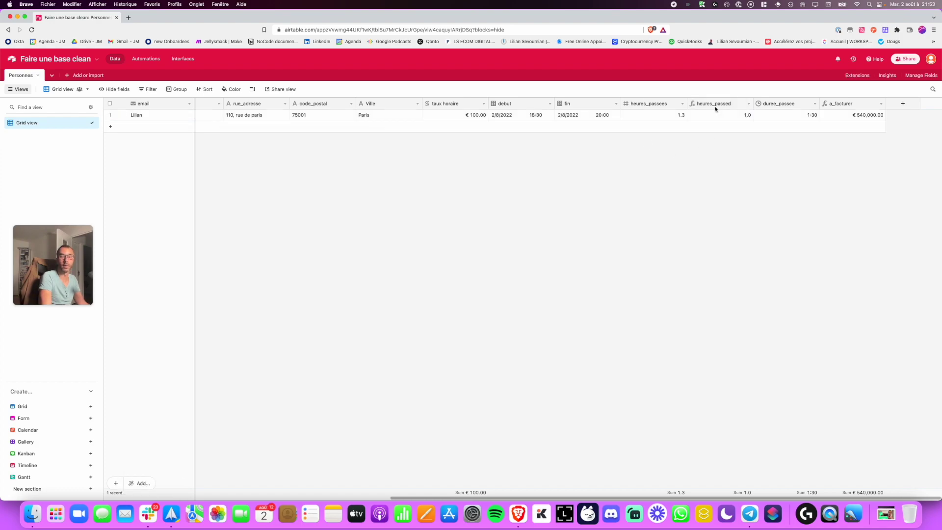
Append /60/60 to the heures_passed formula after the DATETIME_DIFF function, saving it.
double_click(715, 107)
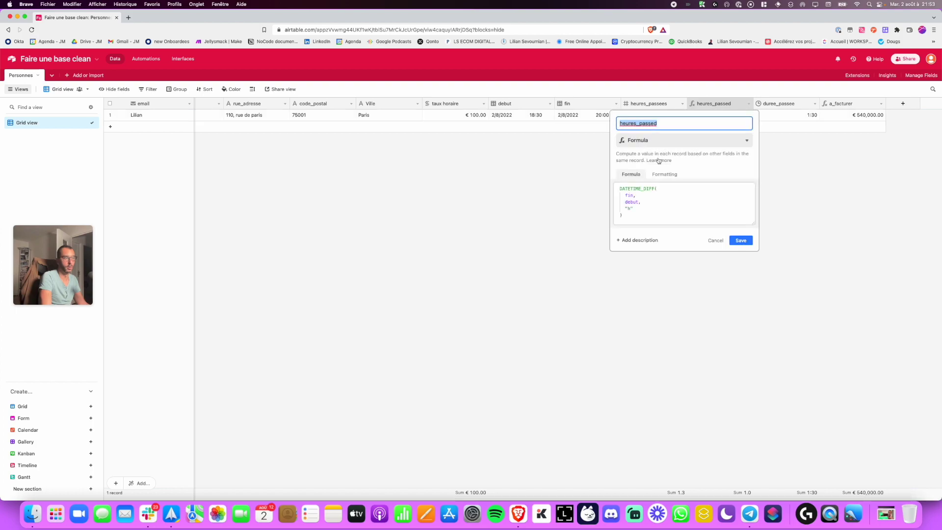
click(626, 216)
text(/60)
click(741, 239)
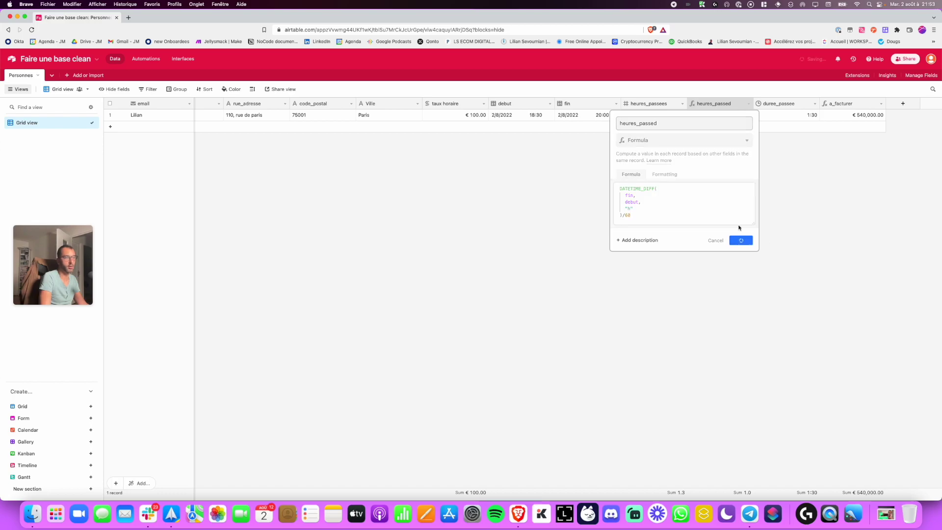
double_click(717, 107)
click(639, 215)
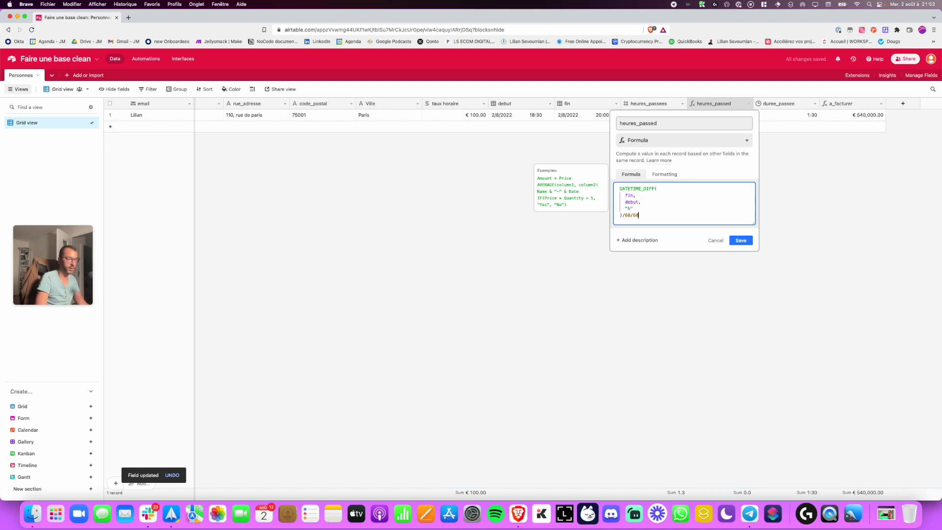
click(740, 240)
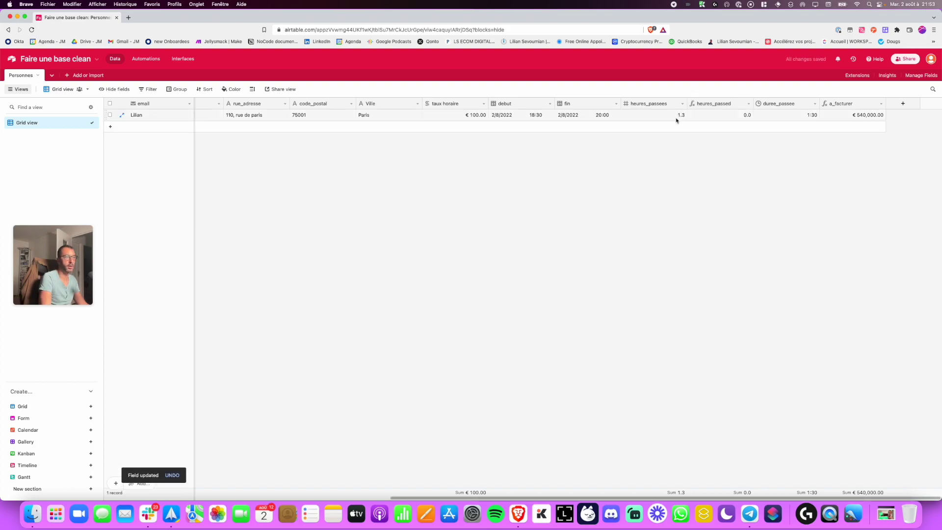
Set the unit in the heures_passed DATETIME_DIFF formula to "s" and save the field.
click(721, 115)
double_click(719, 107)
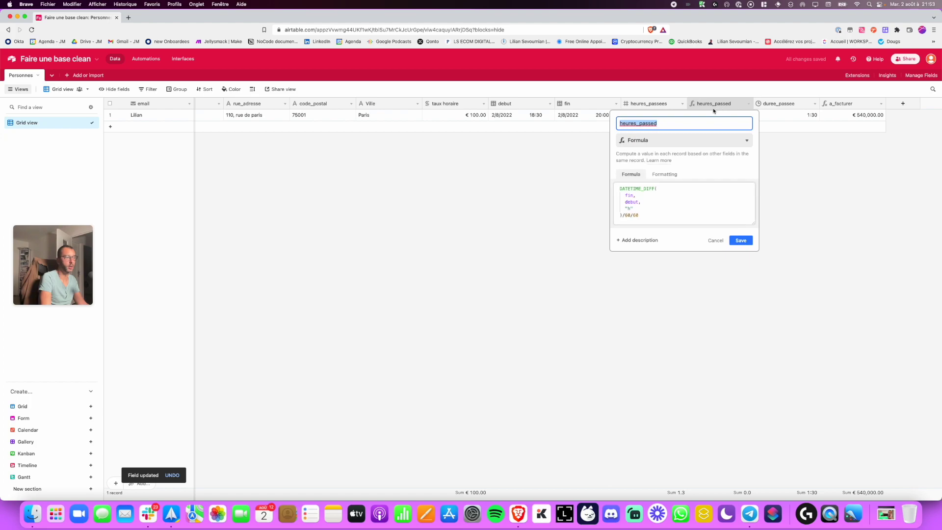
click(664, 174)
click(631, 175)
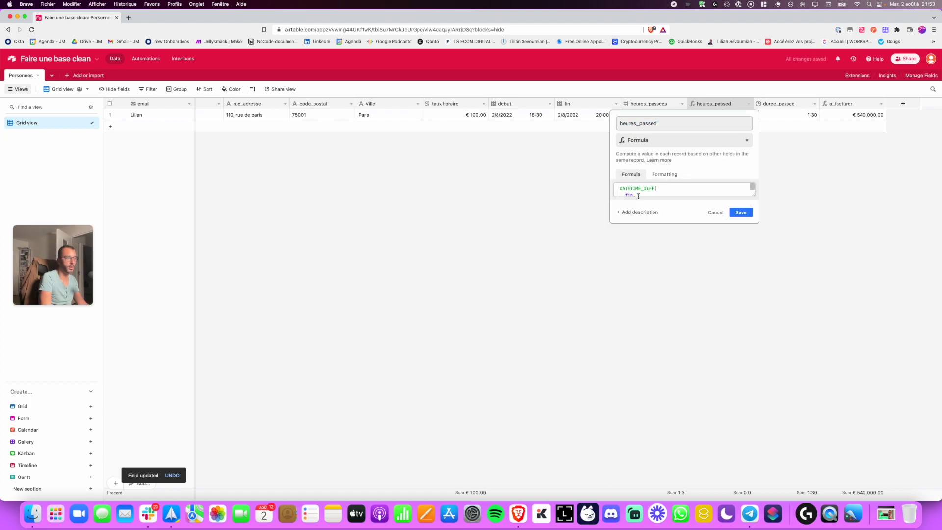
click(746, 196)
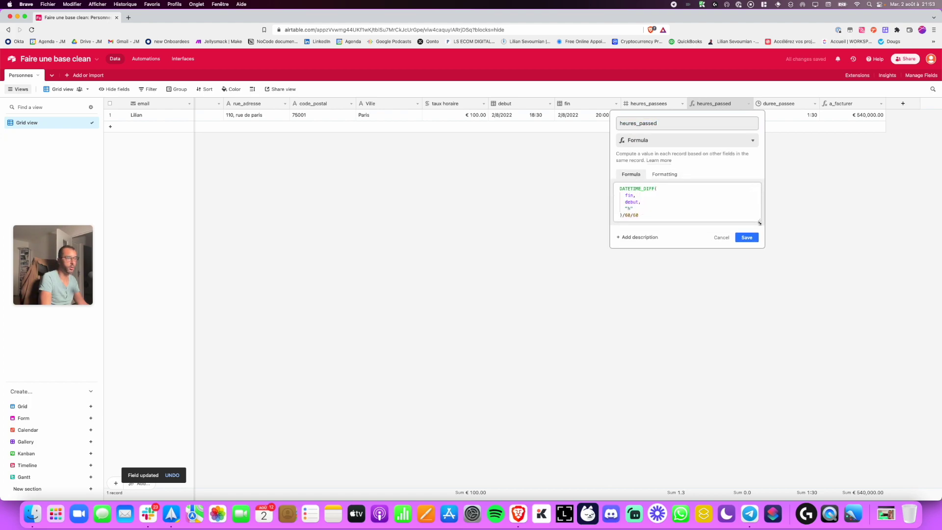
double_click(629, 209)
text(s)
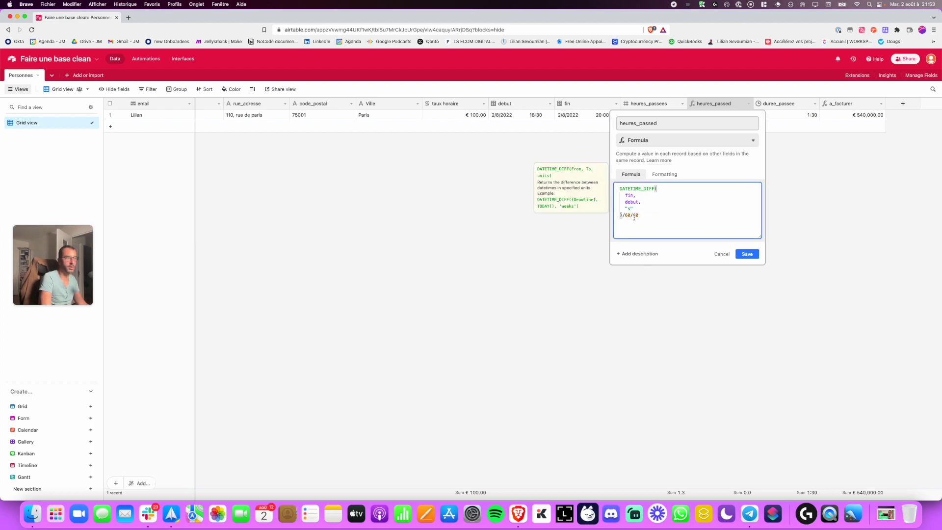
click(737, 255)
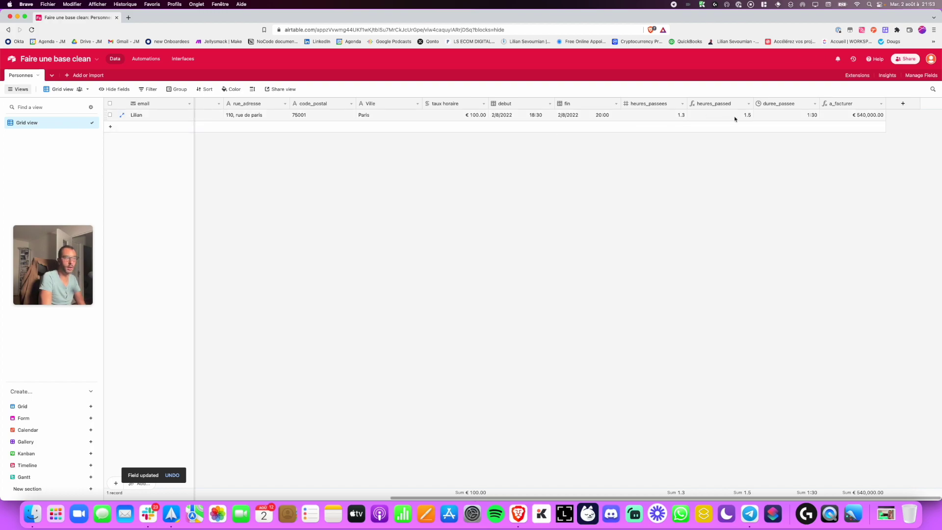
Set the record's debut time to 18:15.
click(540, 117)
click(541, 117)
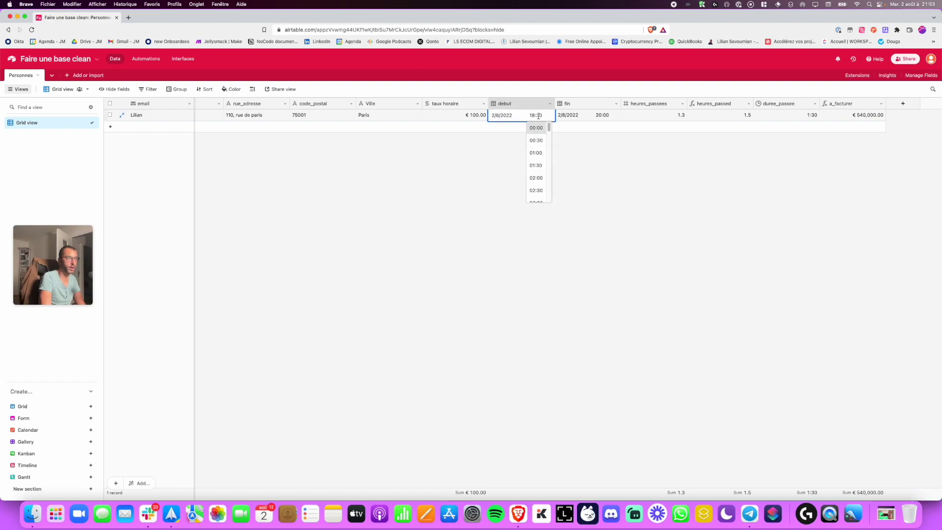
text(15)
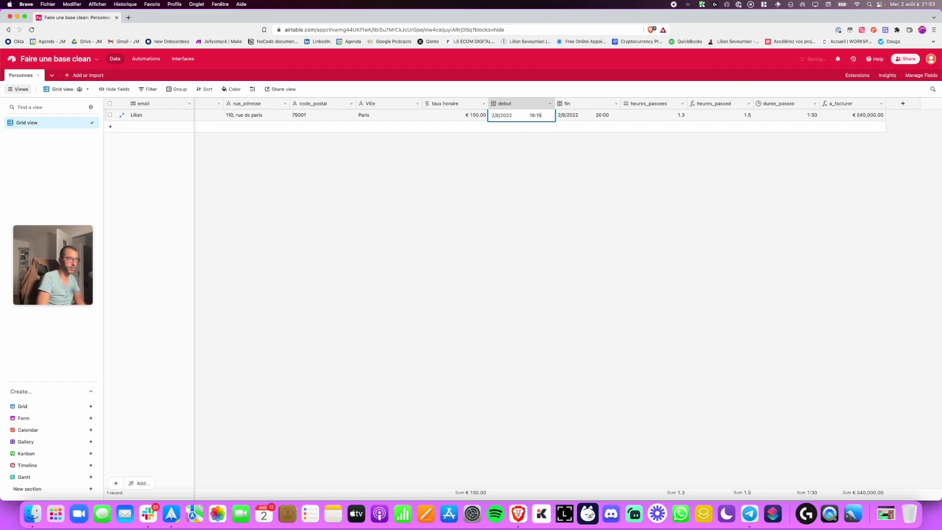
key(Return)
click(618, 162)
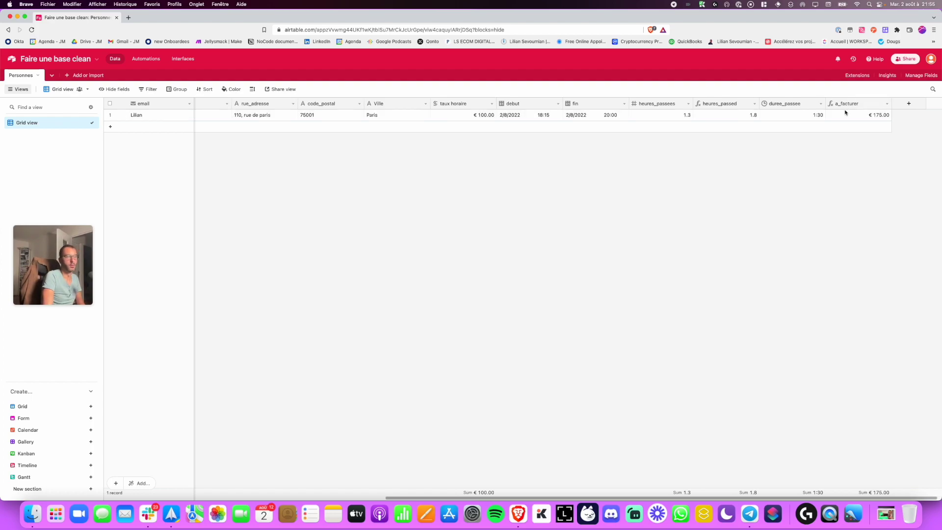
Review the a_facturer formula, and set the record's debut time to 18:00.
double_click(871, 105)
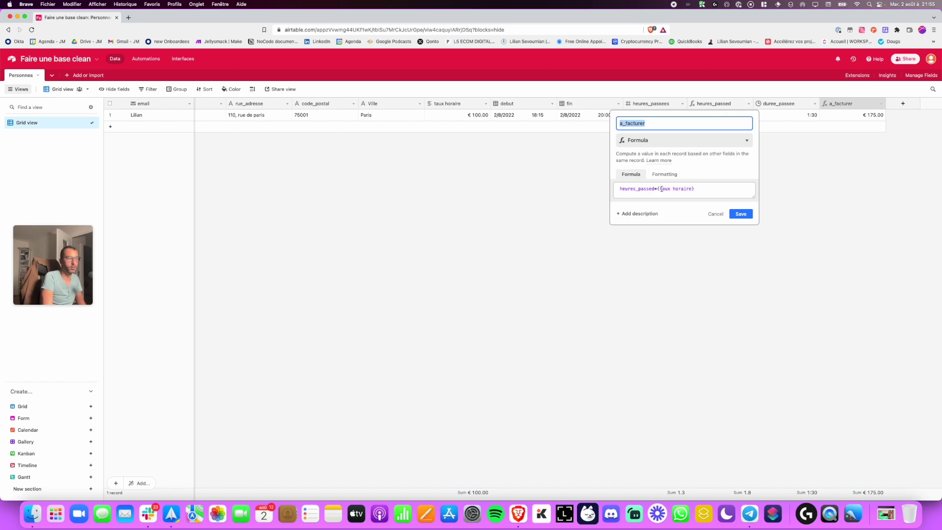
click(709, 212)
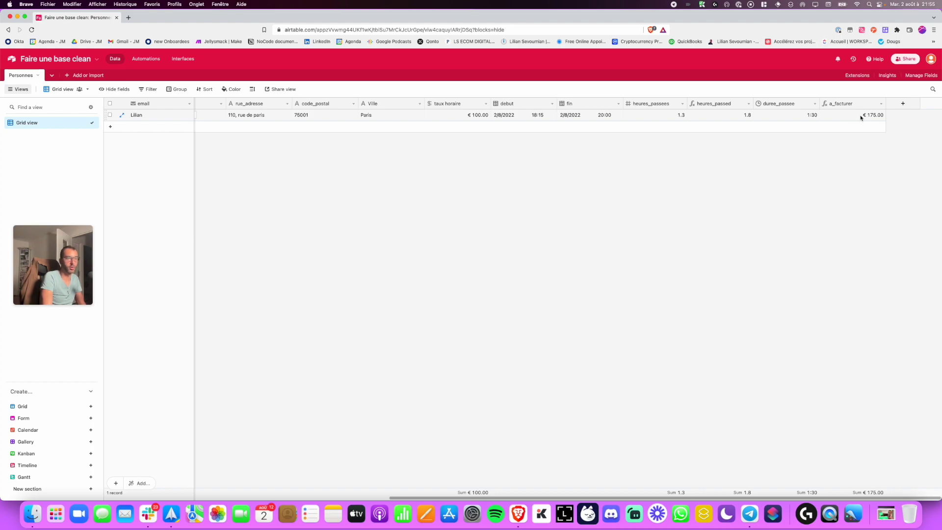
click(540, 116)
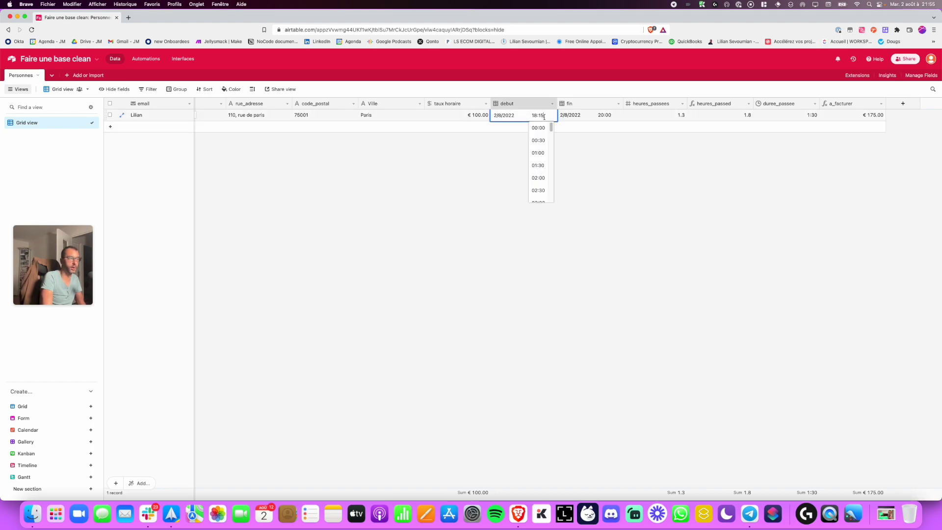
double_click(540, 115)
text(00)
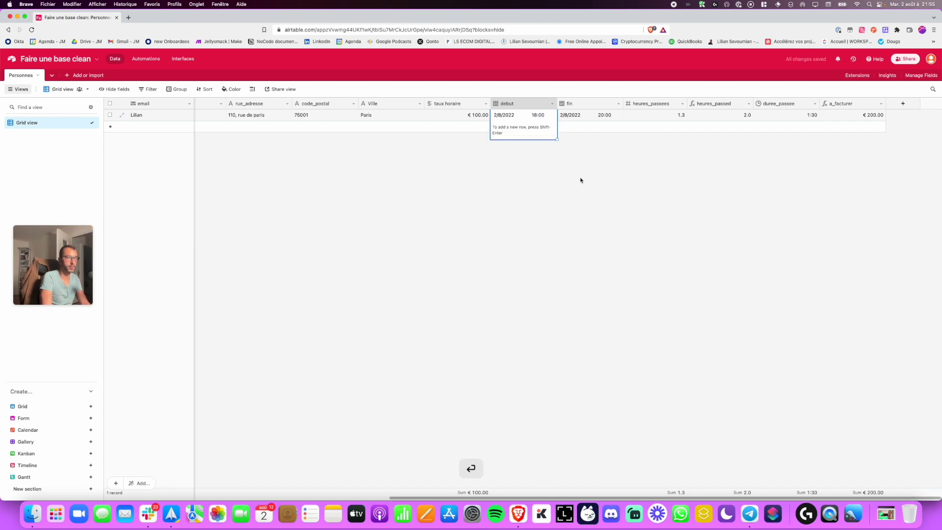
click(582, 189)
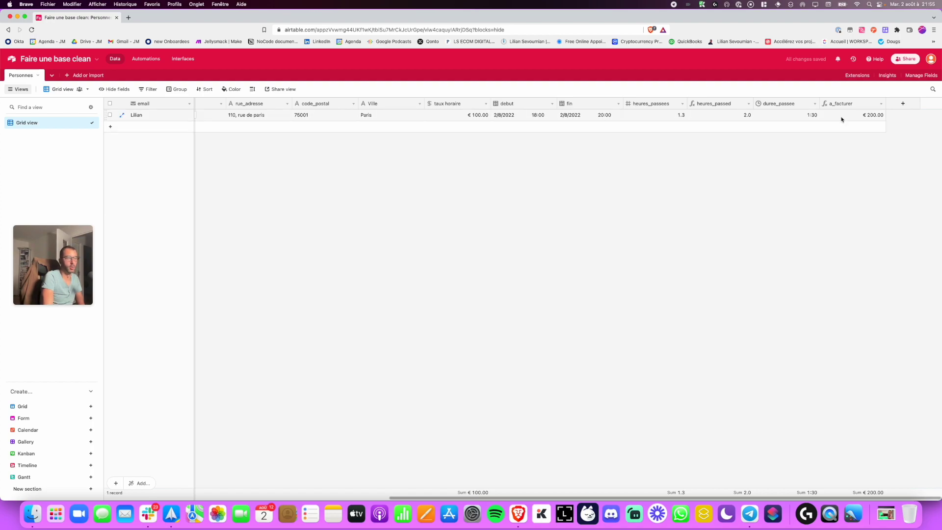
Inspect the field type and duration format of duree_passee, and dismiss its settings.
double_click(774, 104)
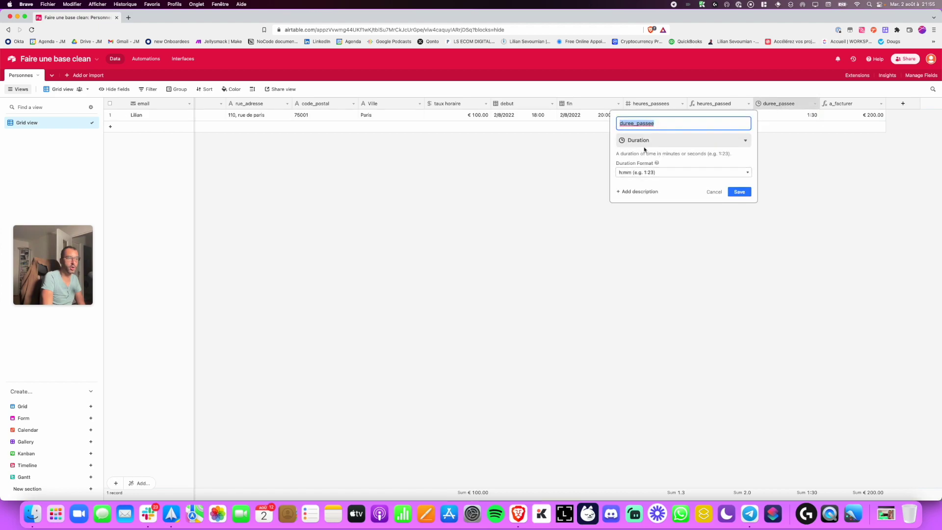
click(713, 191)
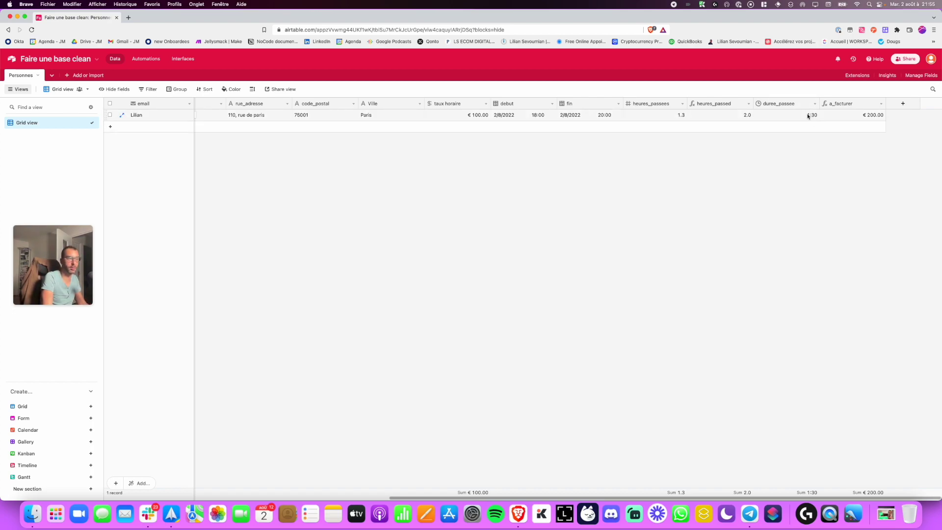
click(809, 116)
double_click(780, 103)
click(719, 194)
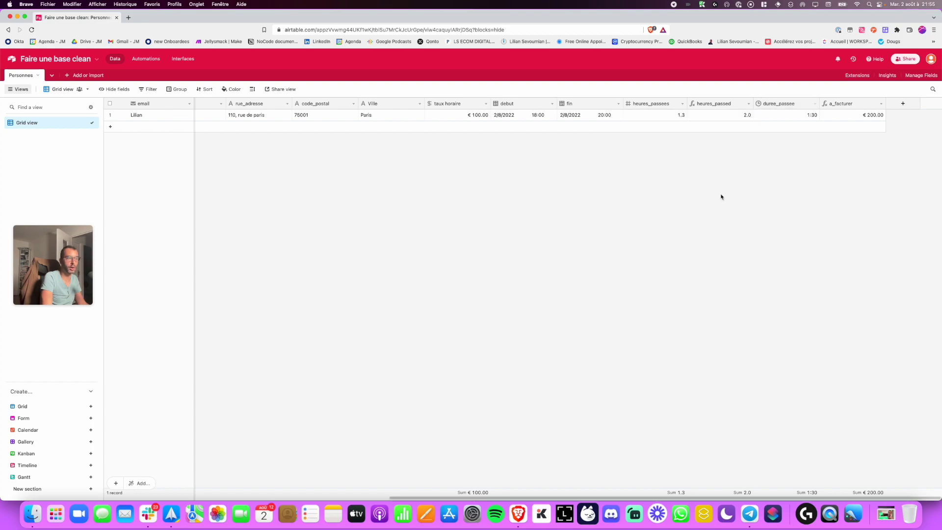
Replace heures_passed with duree_passee in the a_facturer formula and save the field.
double_click(846, 103)
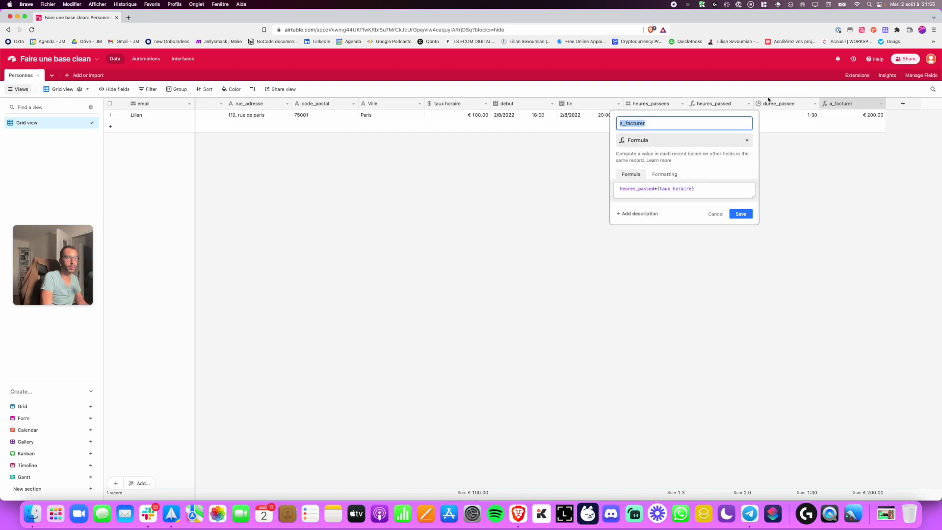
drag(654, 189, 619, 188)
text(hdr)
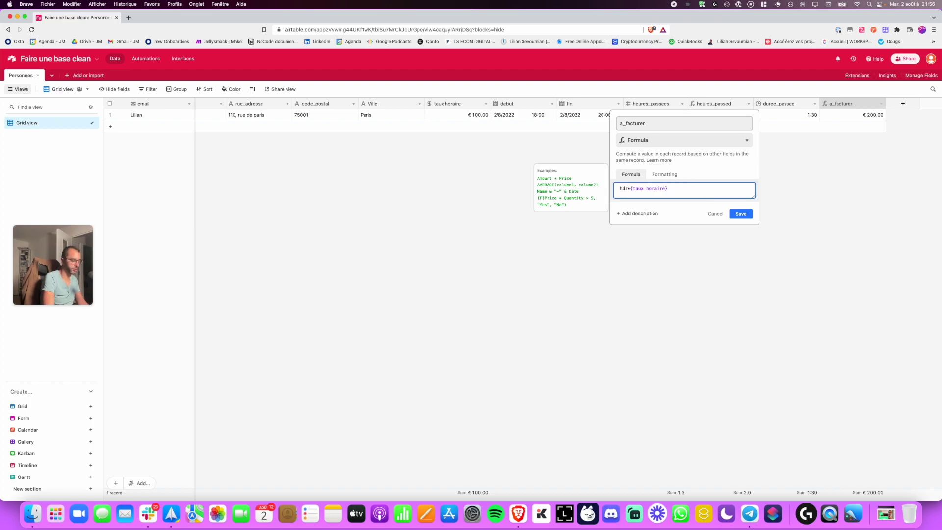
click(741, 213)
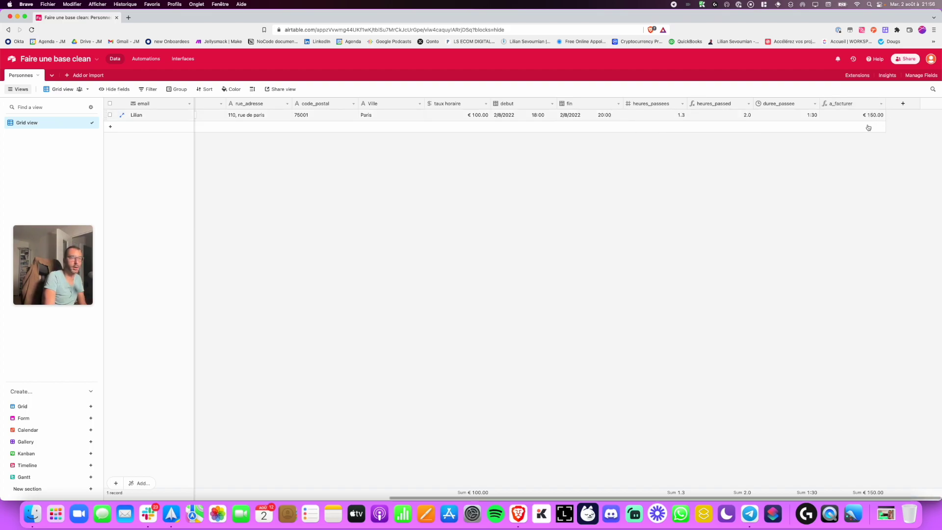
Set the record's duree_passee to 2:00.
click(812, 116)
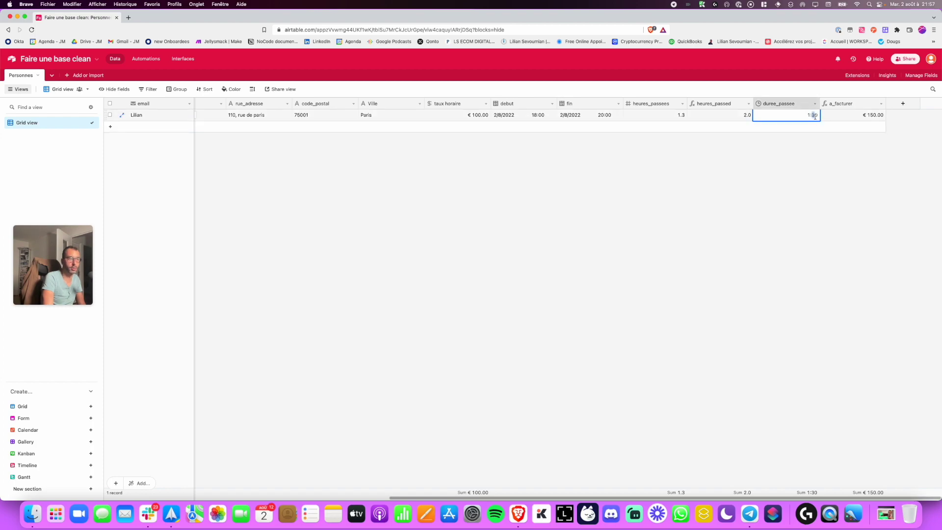
text(2:00)
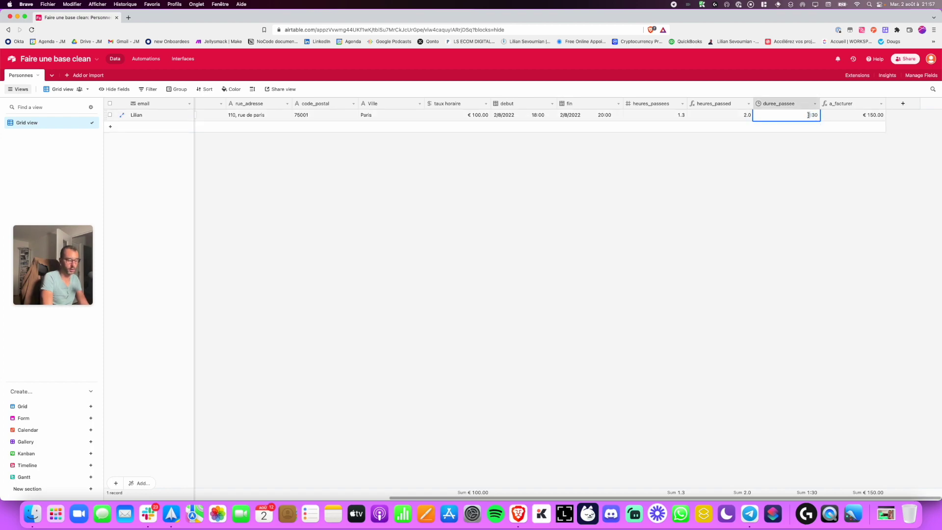
key(Return)
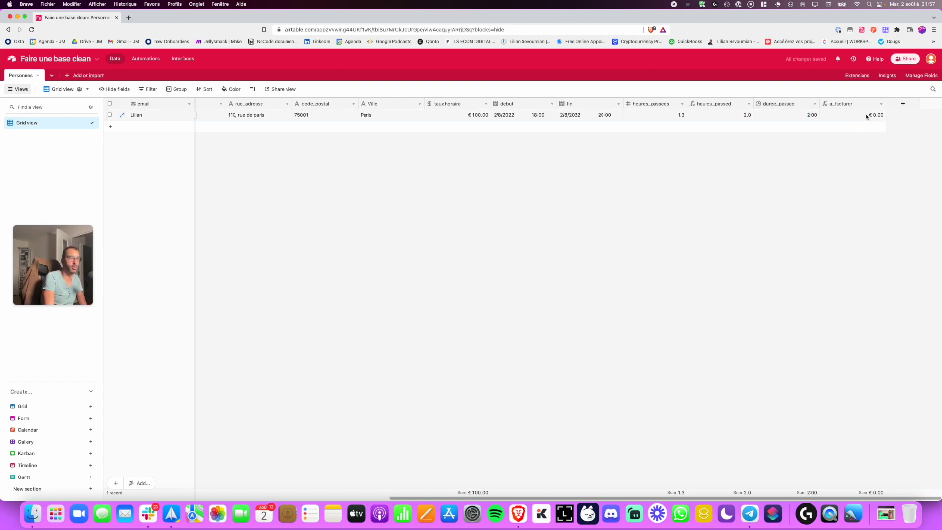
Set the record's duree_passee to 1:45.
click(809, 115)
text(1:45)
key(Return)
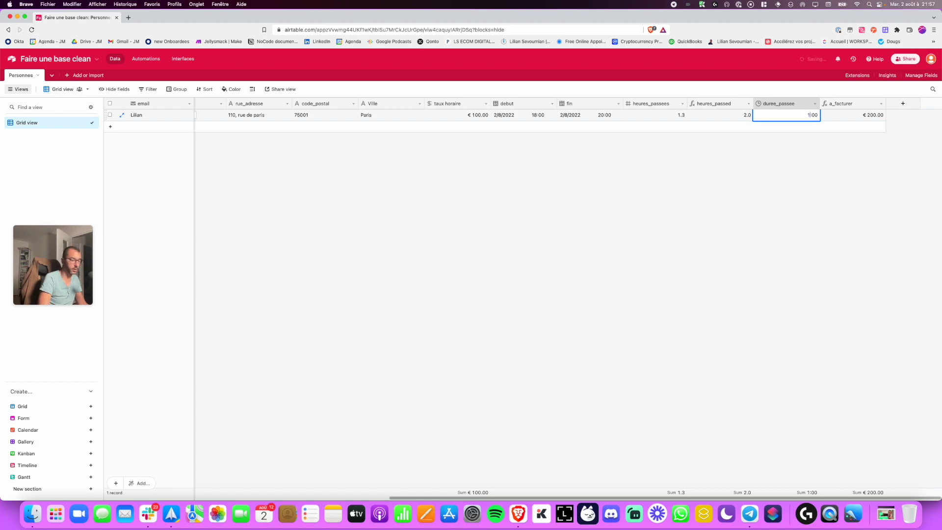
click(841, 134)
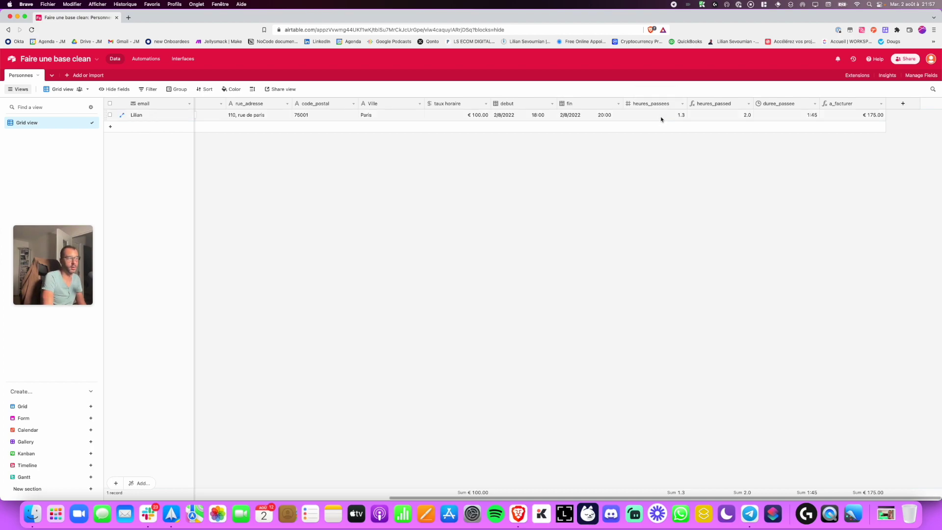
Switch to the Make scenario "Avoir une base propre" and inspect the Formulaire module's operation output.
scroll(546, 193, left, 10)
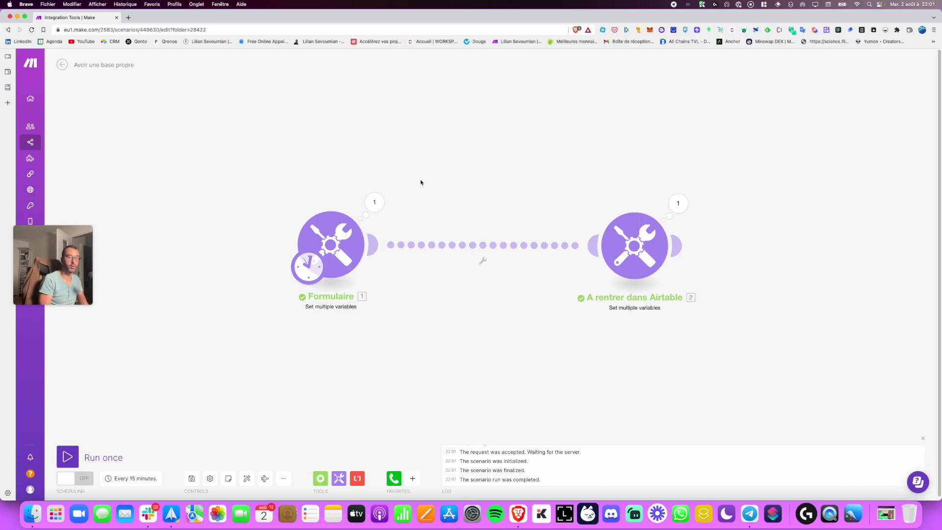
click(374, 202)
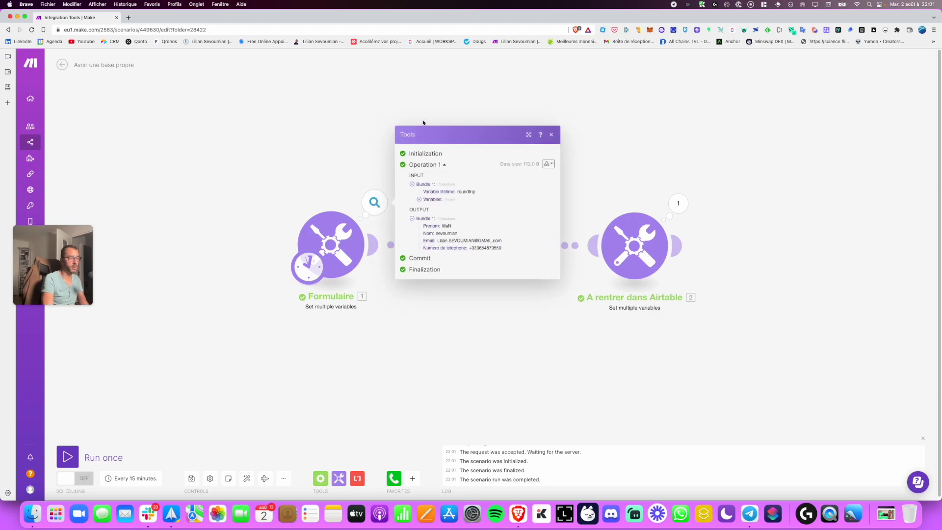